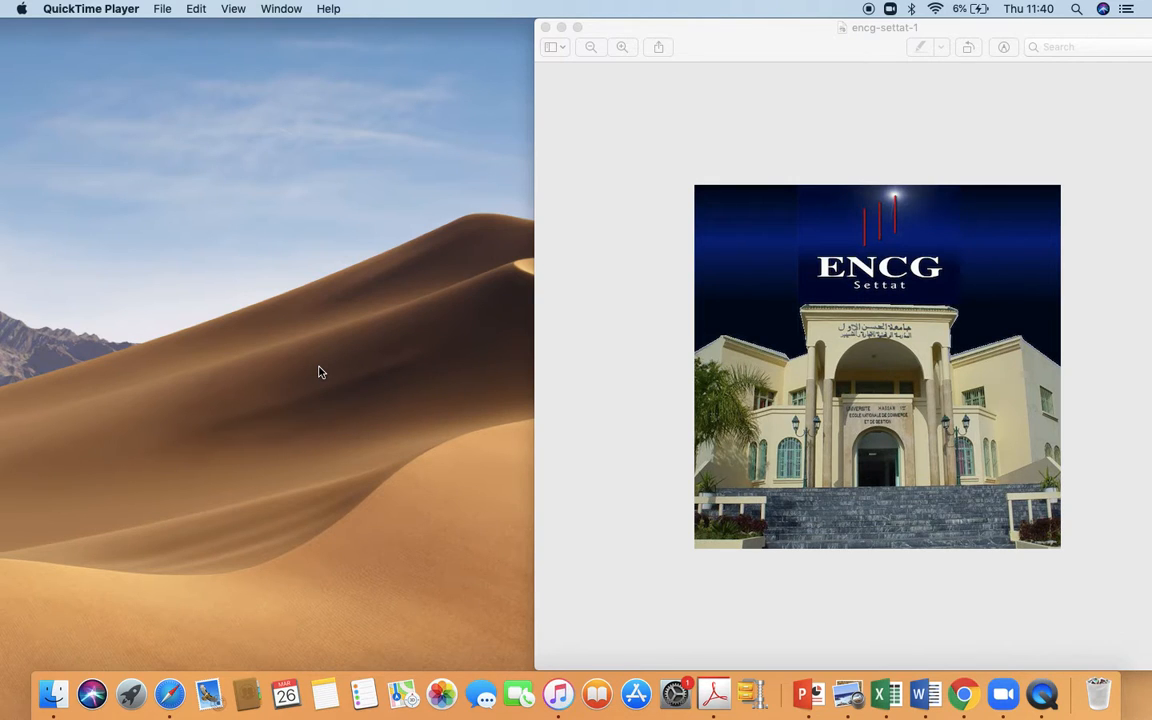
# Switch to Safari in full screen, search the web for "encg settat" and open the school's official site, encg-settat.ma.
pyautogui.click(171, 686)
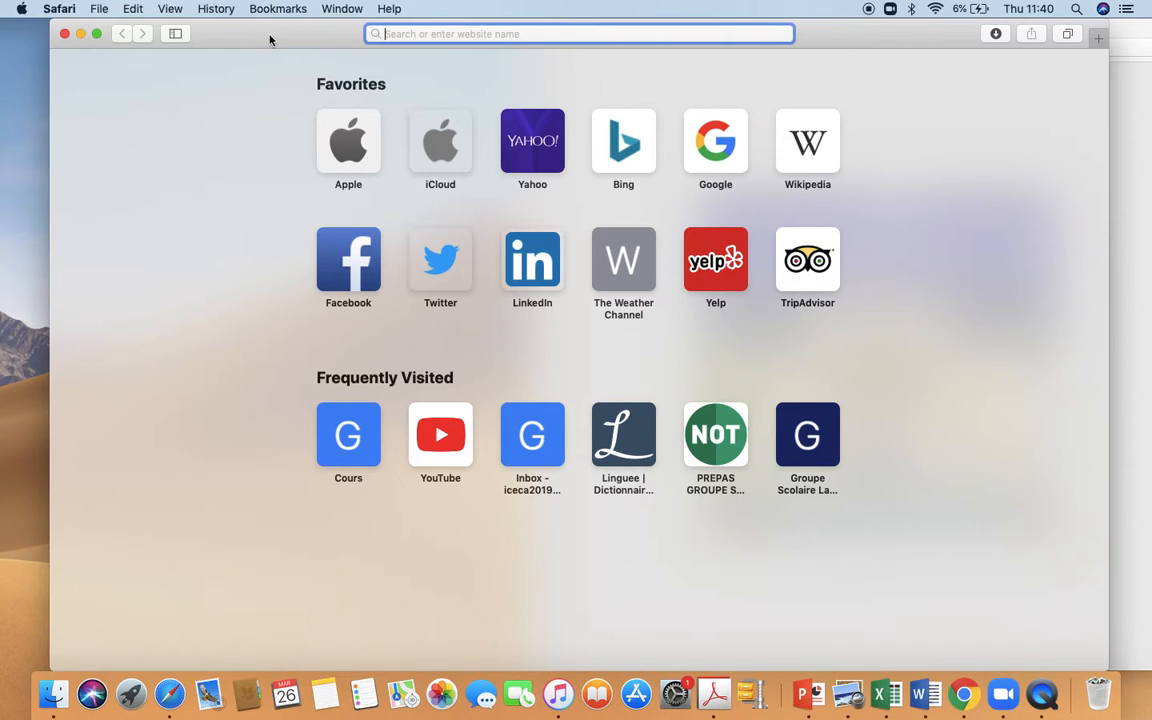
pyautogui.click(97, 35)
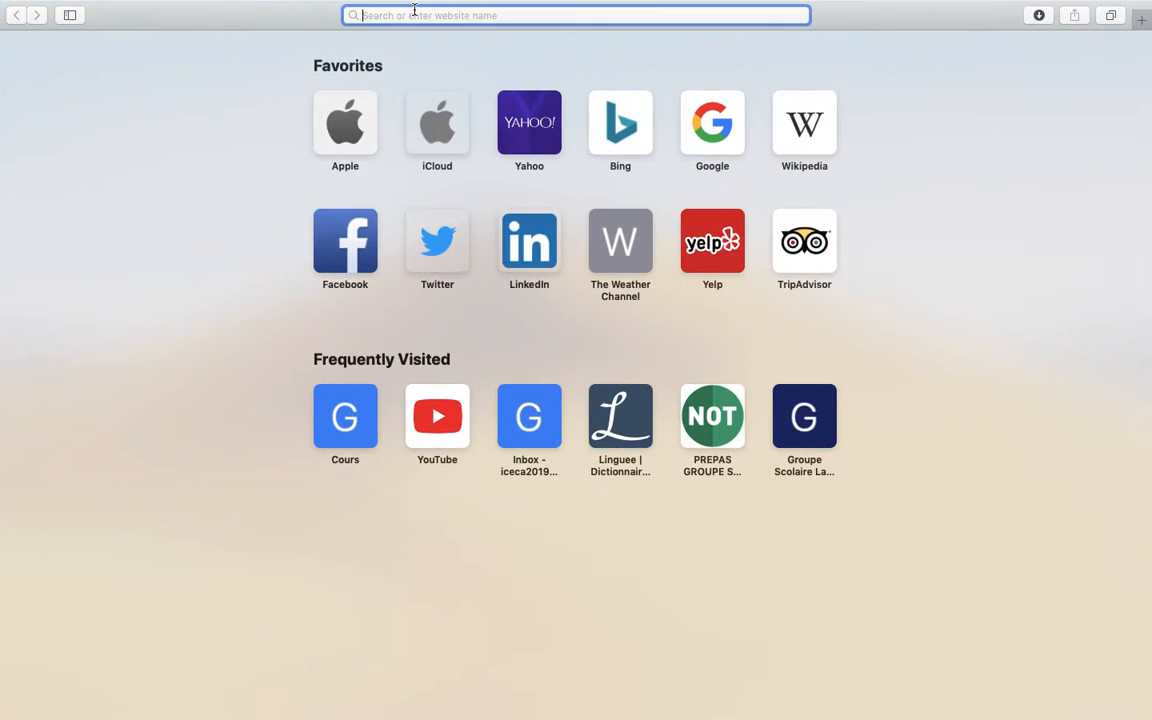
pyautogui.write('encg')
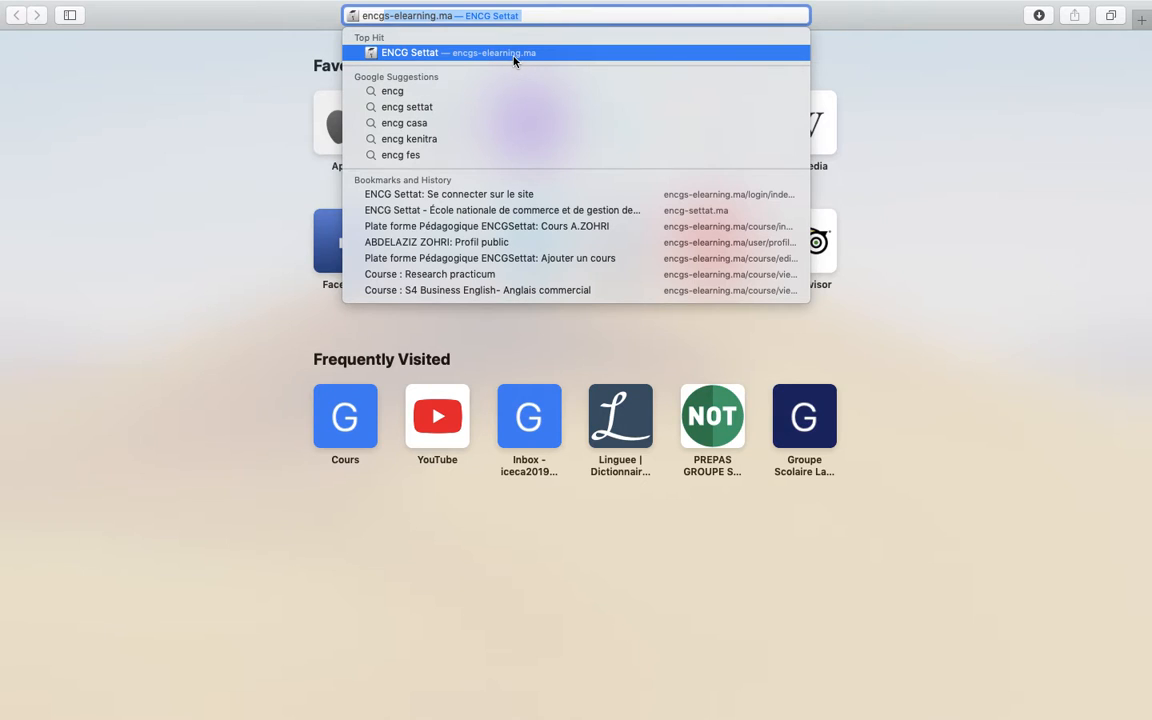
pyautogui.press('BackSpace')
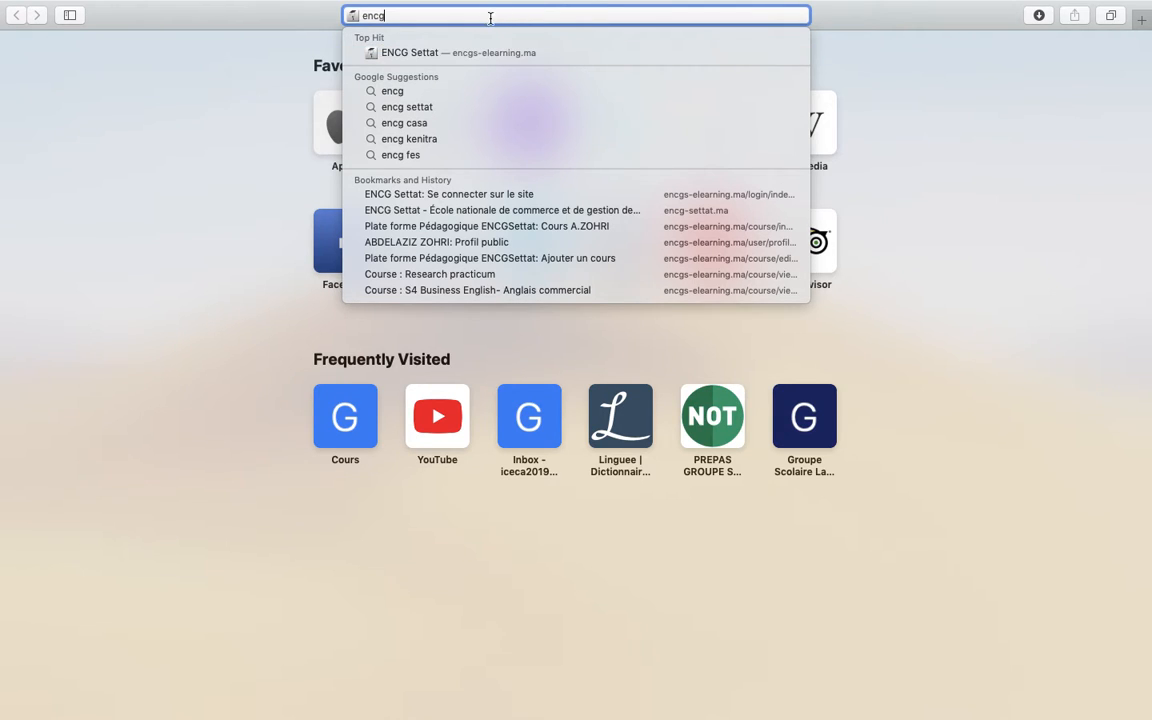
pyautogui.click(424, 108)
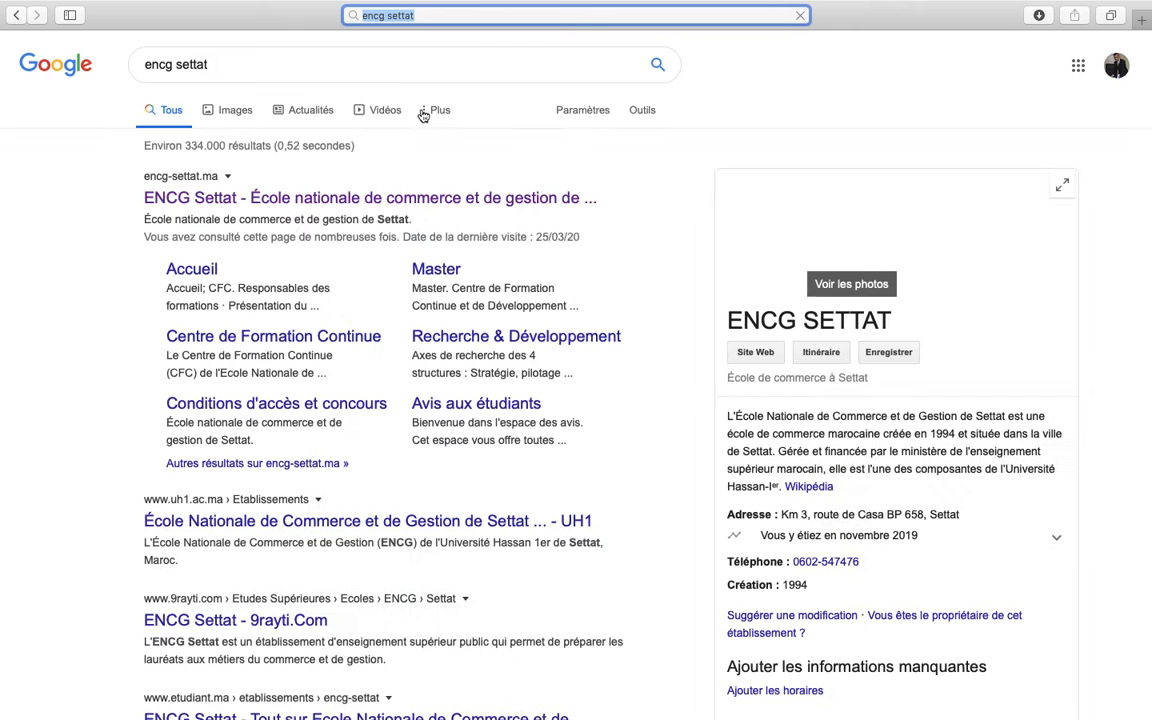
pyautogui.click(245, 199)
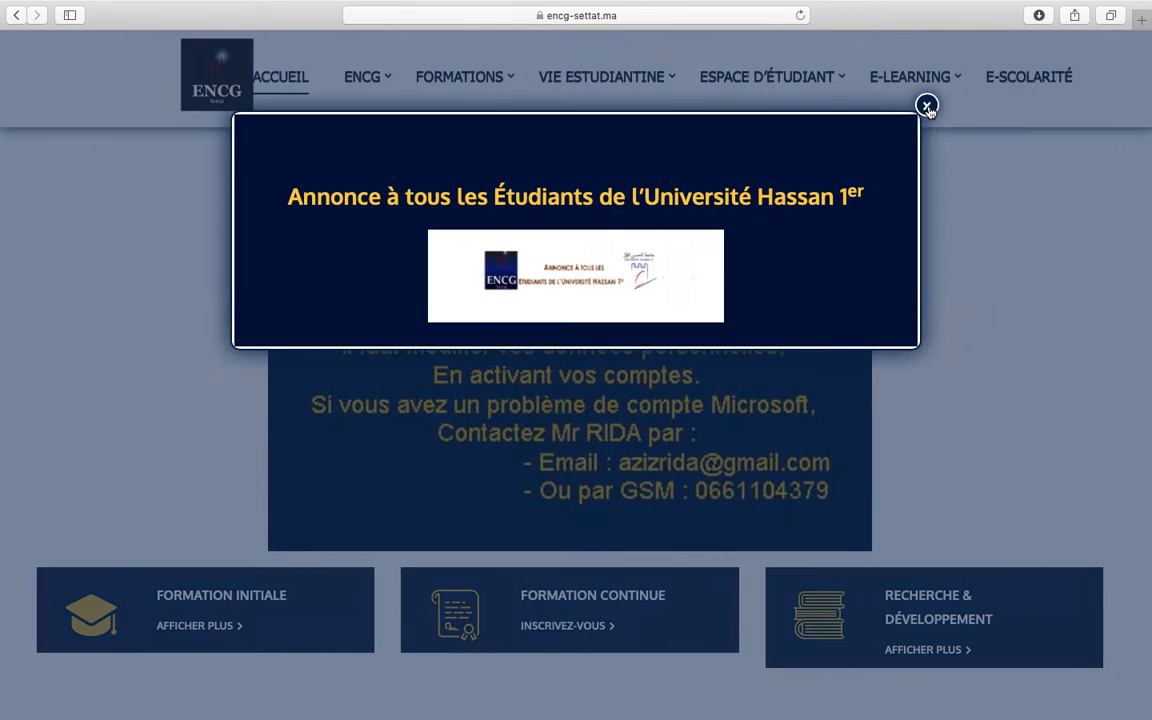
# Dismiss the student announcement and open the school's e-learning platform.
pyautogui.click(927, 107)
pyautogui.moveTo(910, 77)
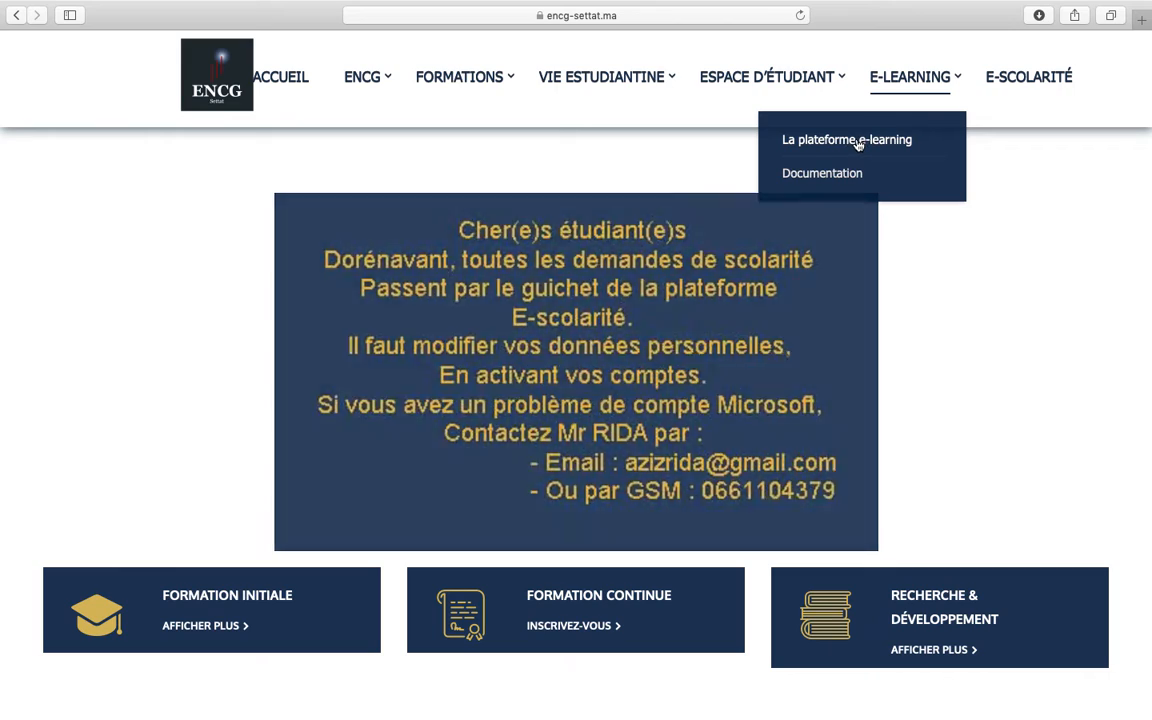
pyautogui.click(860, 143)
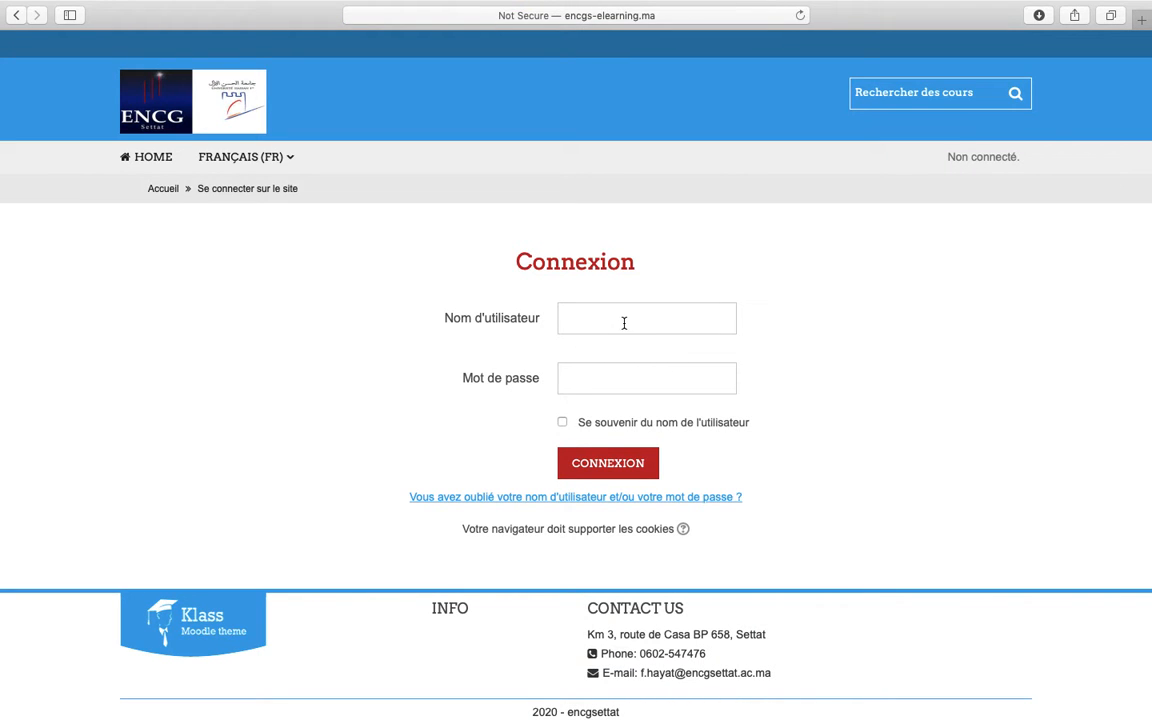
# Log in to the e-learning platform with the saved username and account password.
pyautogui.click(617, 323)
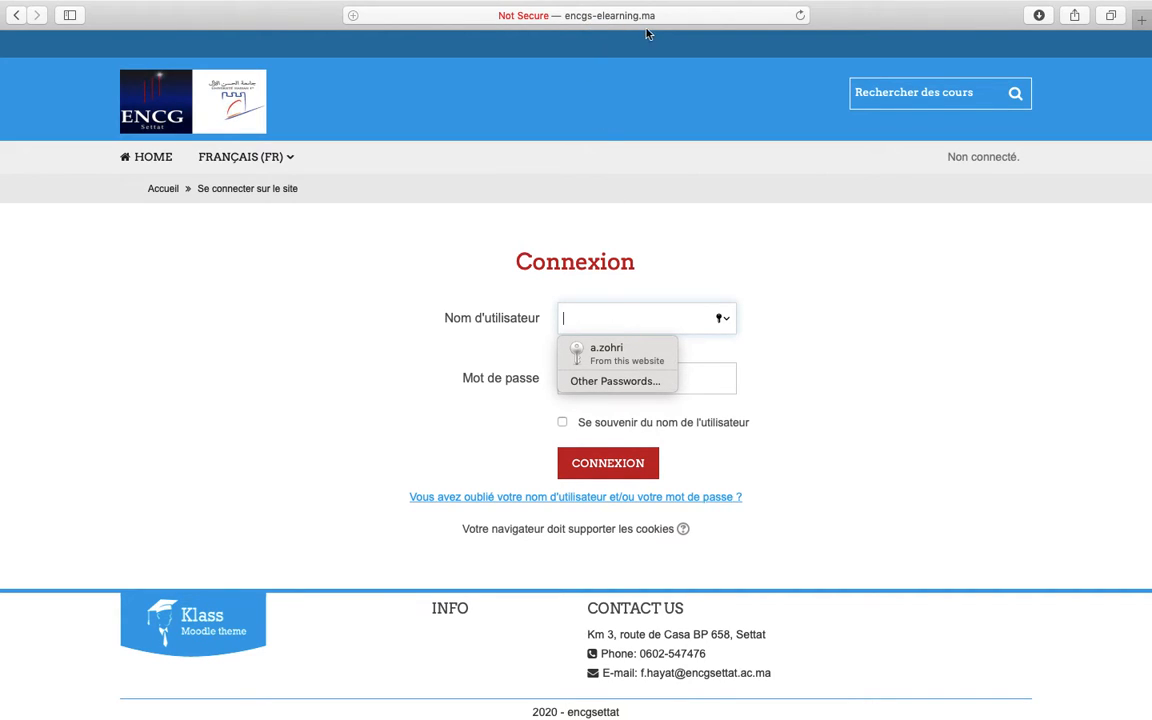
pyautogui.click(609, 356)
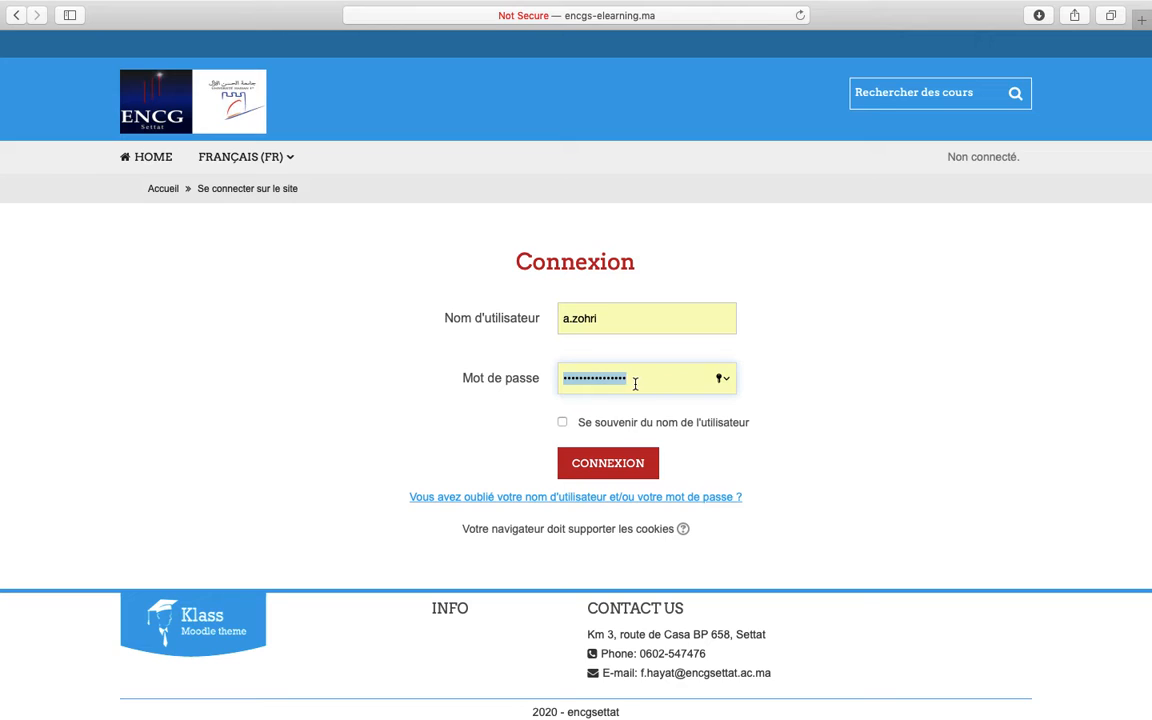
pyautogui.click(628, 465)
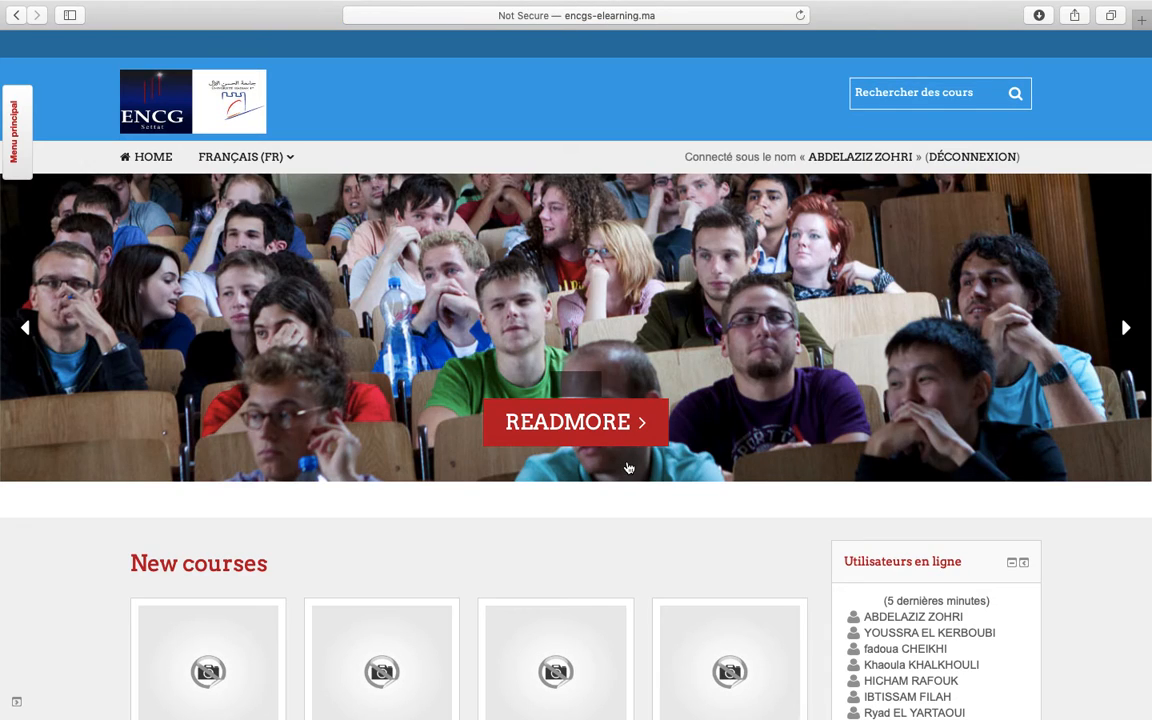
# Look through the home page's list of teachers' course categories and their courses.
pyautogui.scroll(-3, 399, 504)
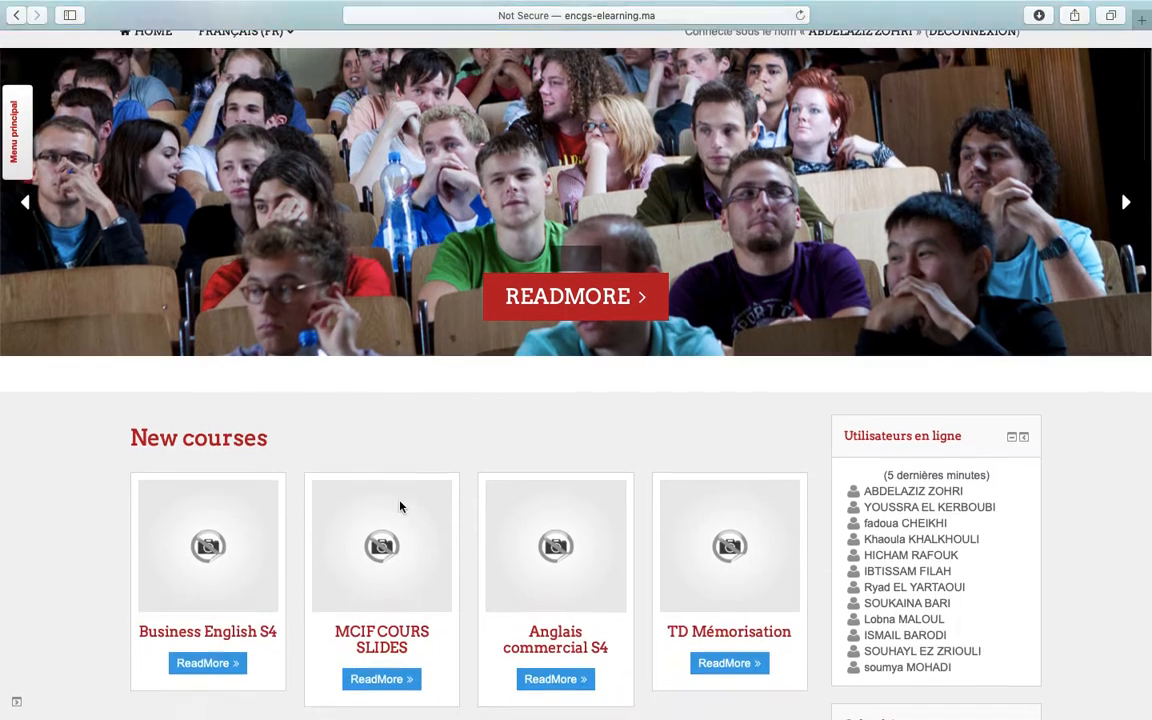
pyautogui.scroll(-10, 399, 507)
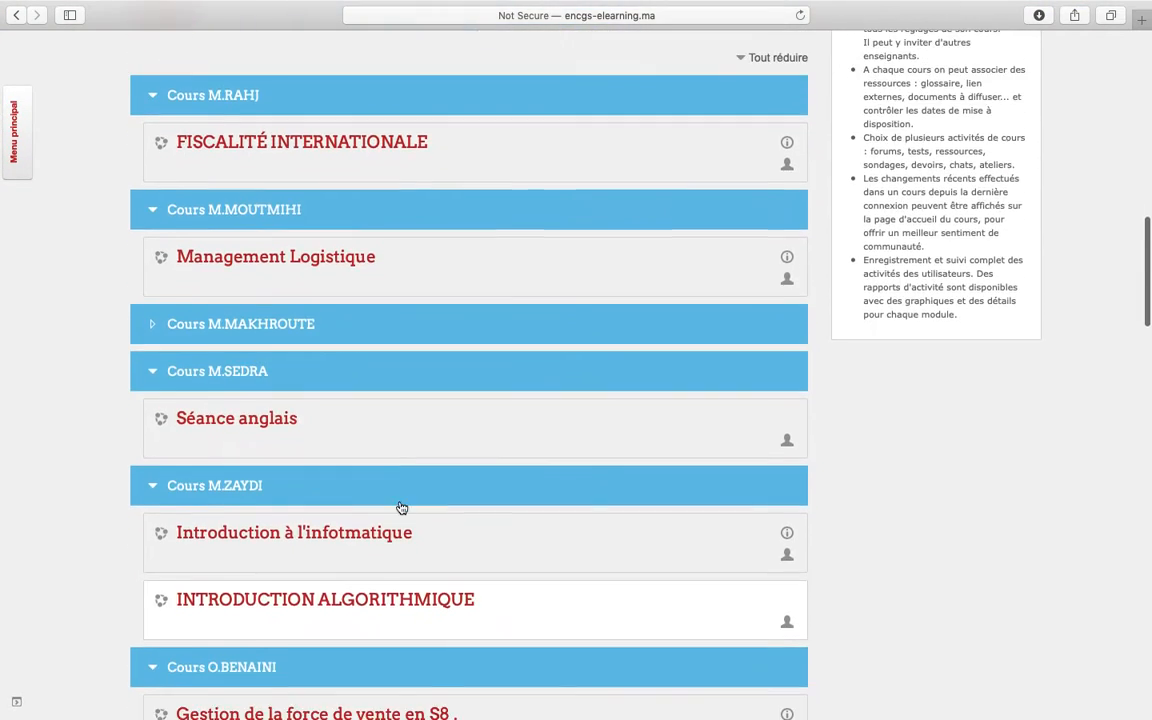
pyautogui.scroll(-20, 401, 508)
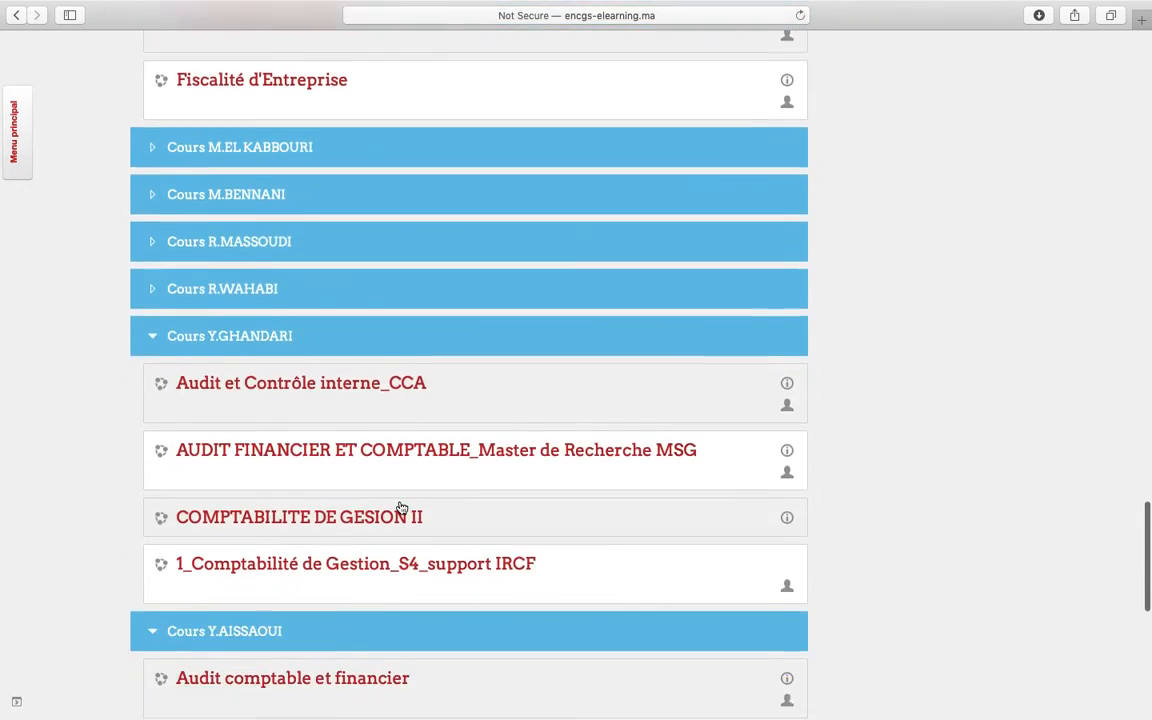
pyautogui.scroll(-10, 401, 508)
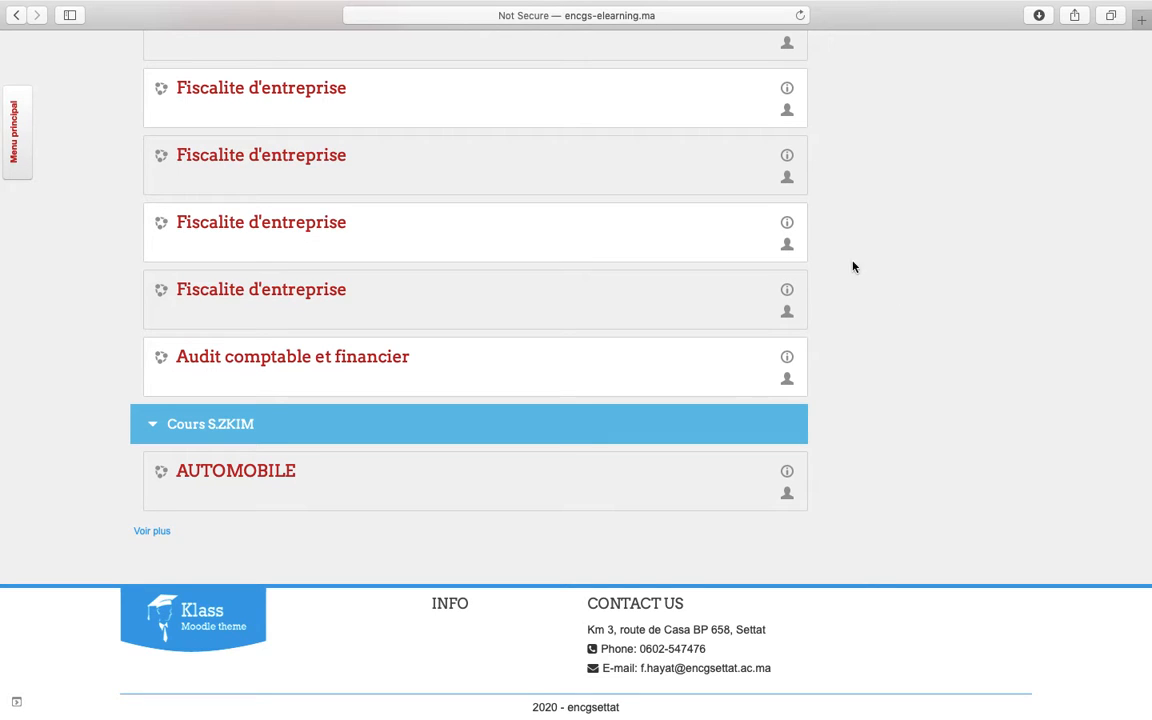
pyautogui.scroll(5, 689, 224)
pyautogui.scroll(7, 691, 222)
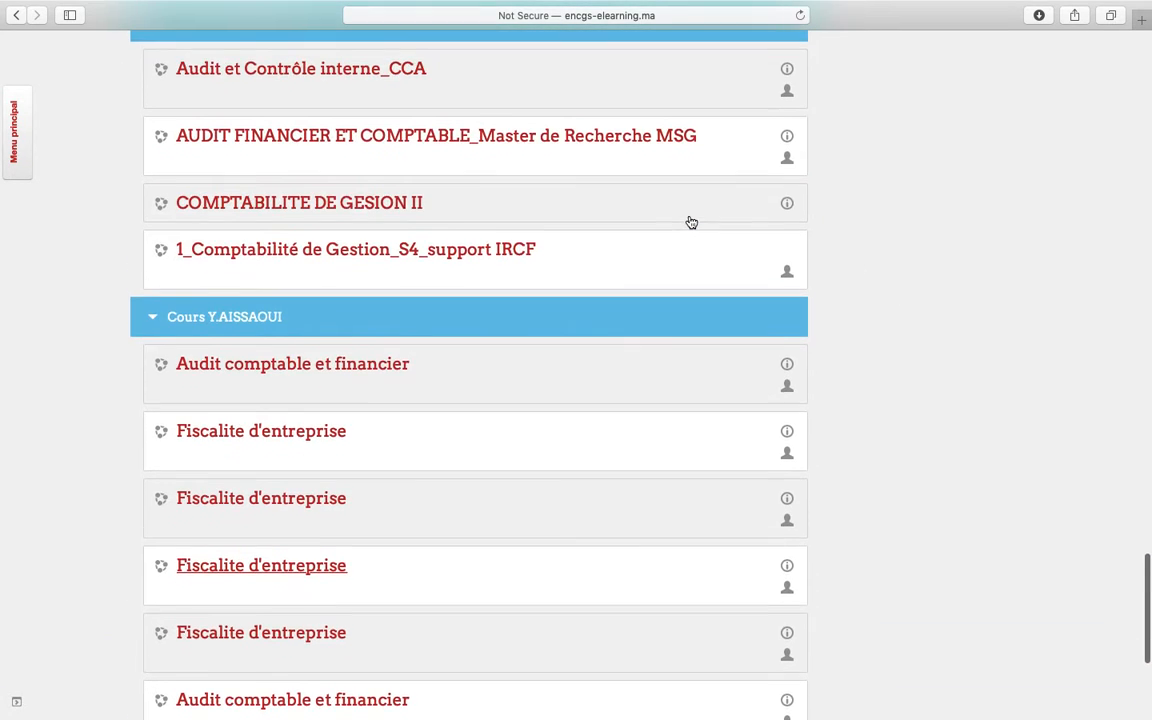
pyautogui.scroll(9, 688, 221)
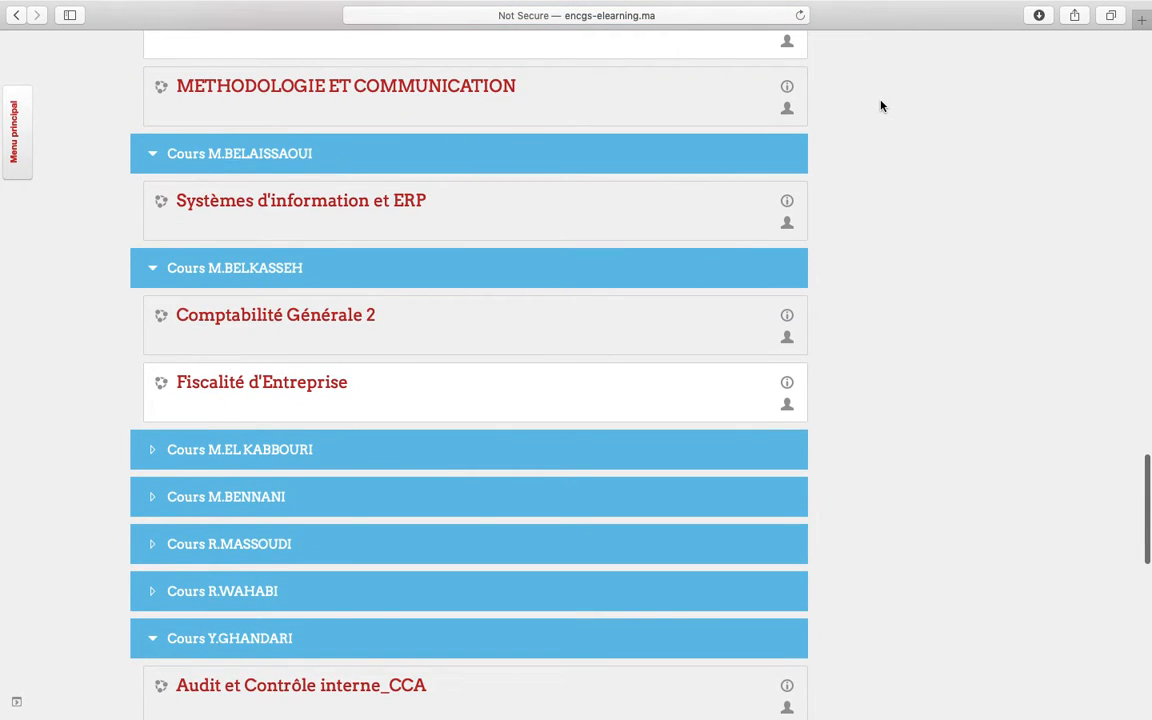
pyautogui.scroll(-15, 881, 105)
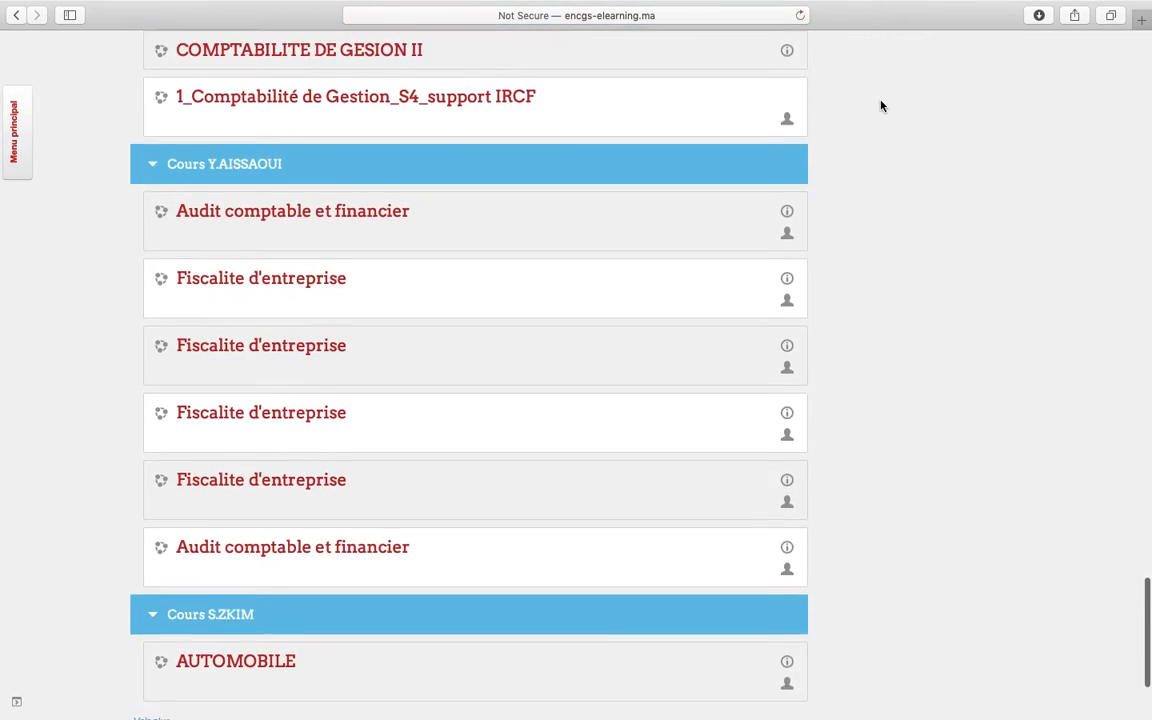
pyautogui.scroll(-4, 880, 105)
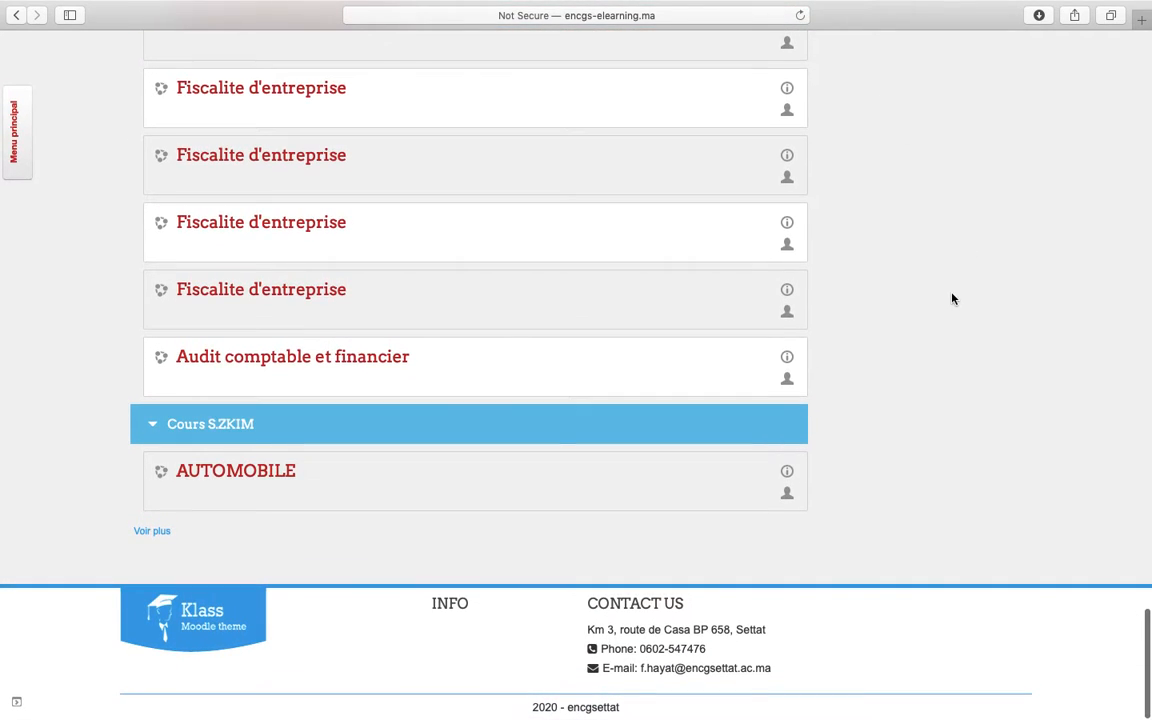
# Show more course categories and open the logged-in teacher's own category from page 2 of the list.
pyautogui.click(153, 532)
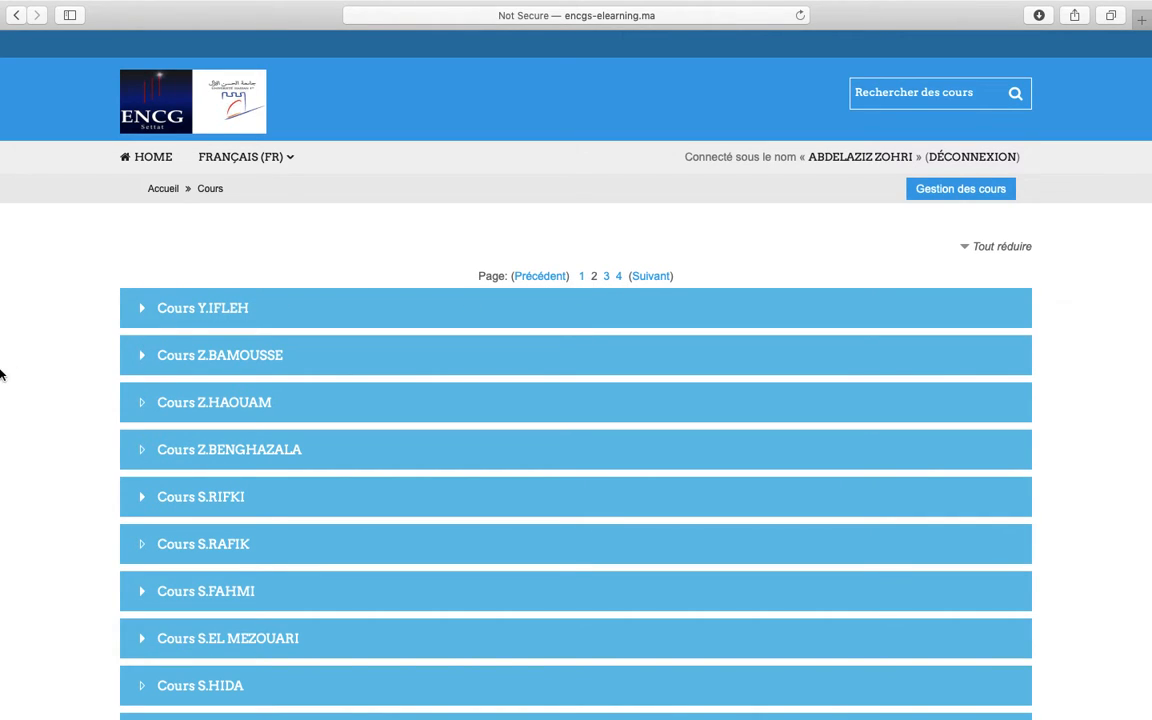
pyautogui.scroll(-3, 2, 373)
pyautogui.scroll(-5, 920, 312)
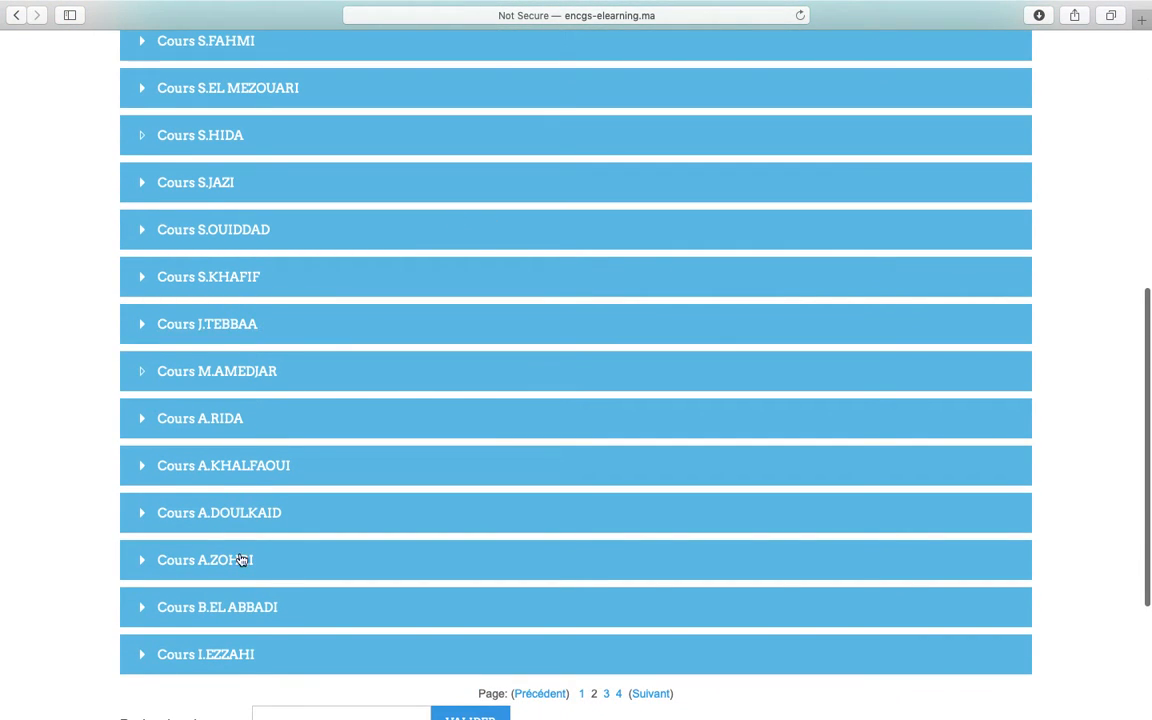
pyautogui.scroll(7, 288, 461)
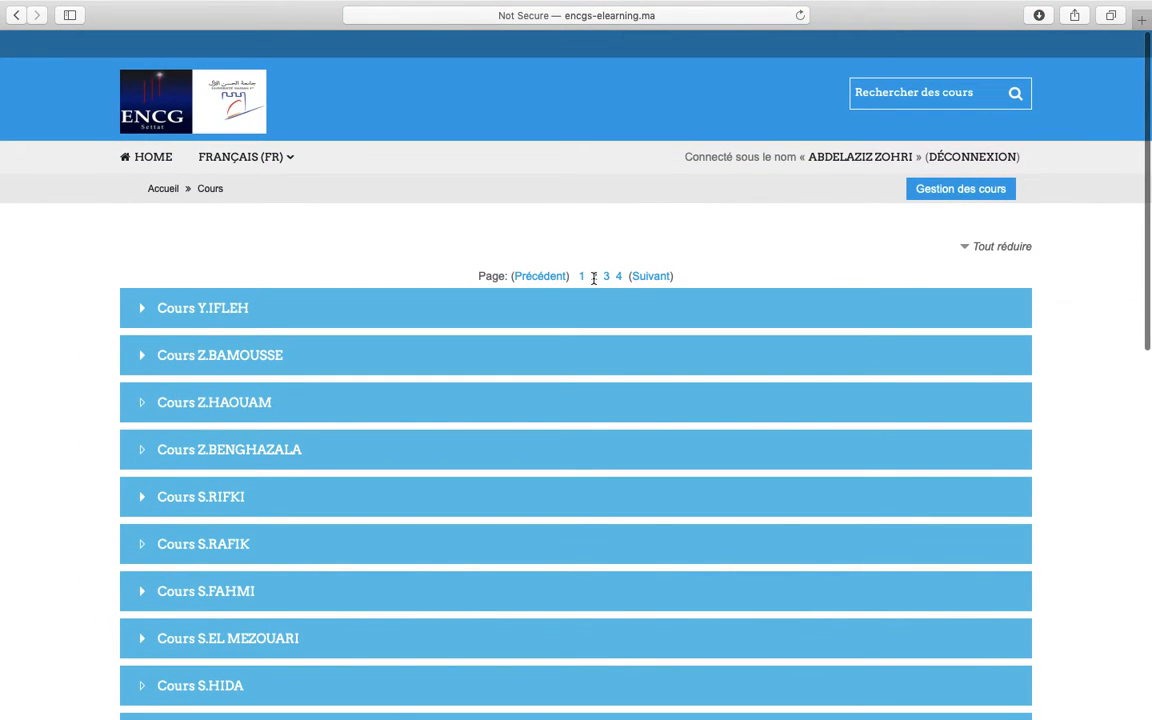
pyautogui.scroll(-10, 592, 277)
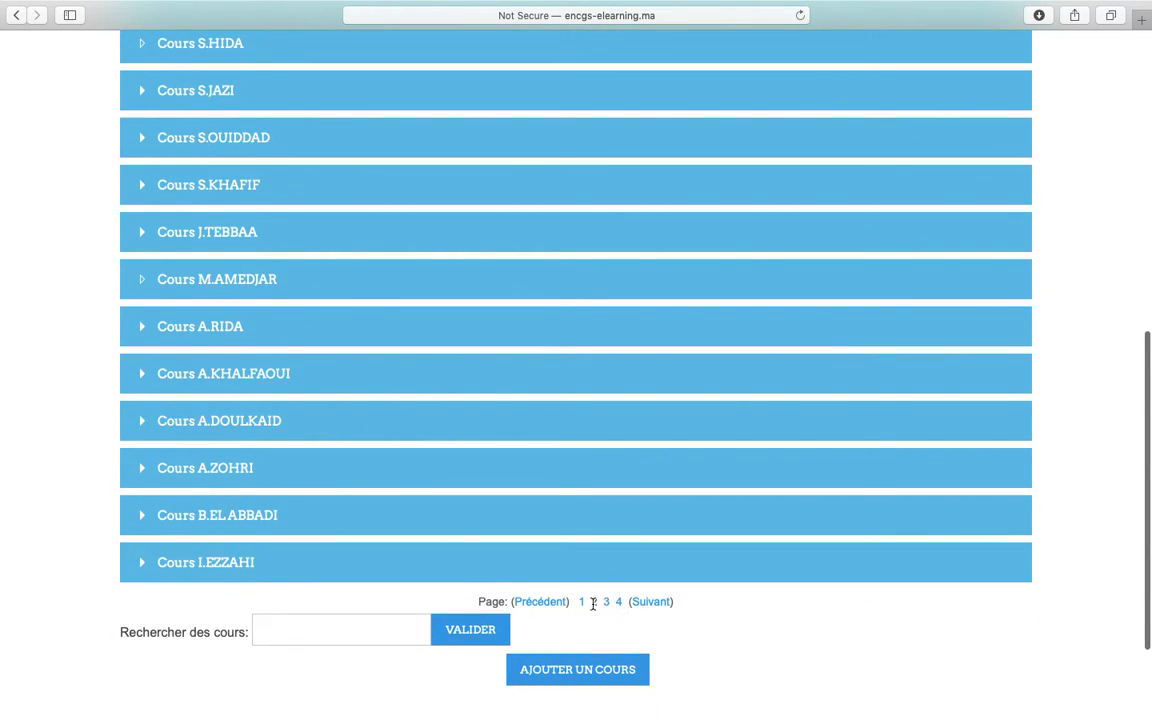
pyautogui.click(201, 471)
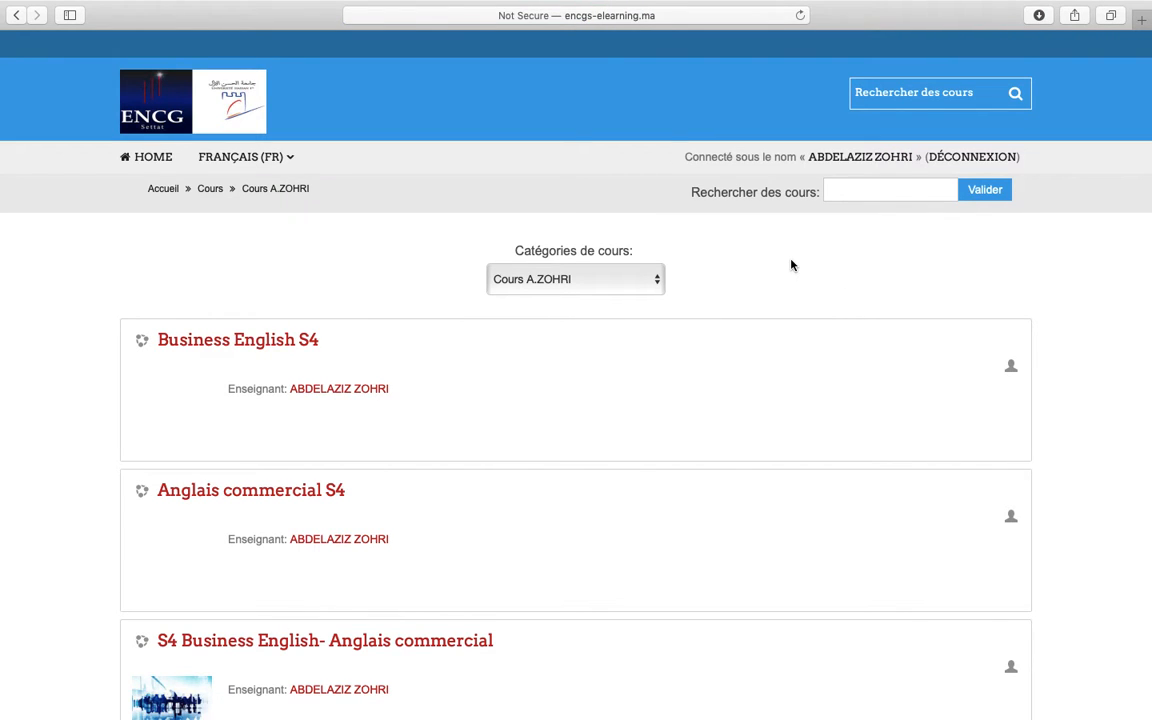
# Review the courses in the teacher's category and start adding a new course there.
pyautogui.scroll(-5, 791, 265)
pyautogui.scroll(5, 791, 265)
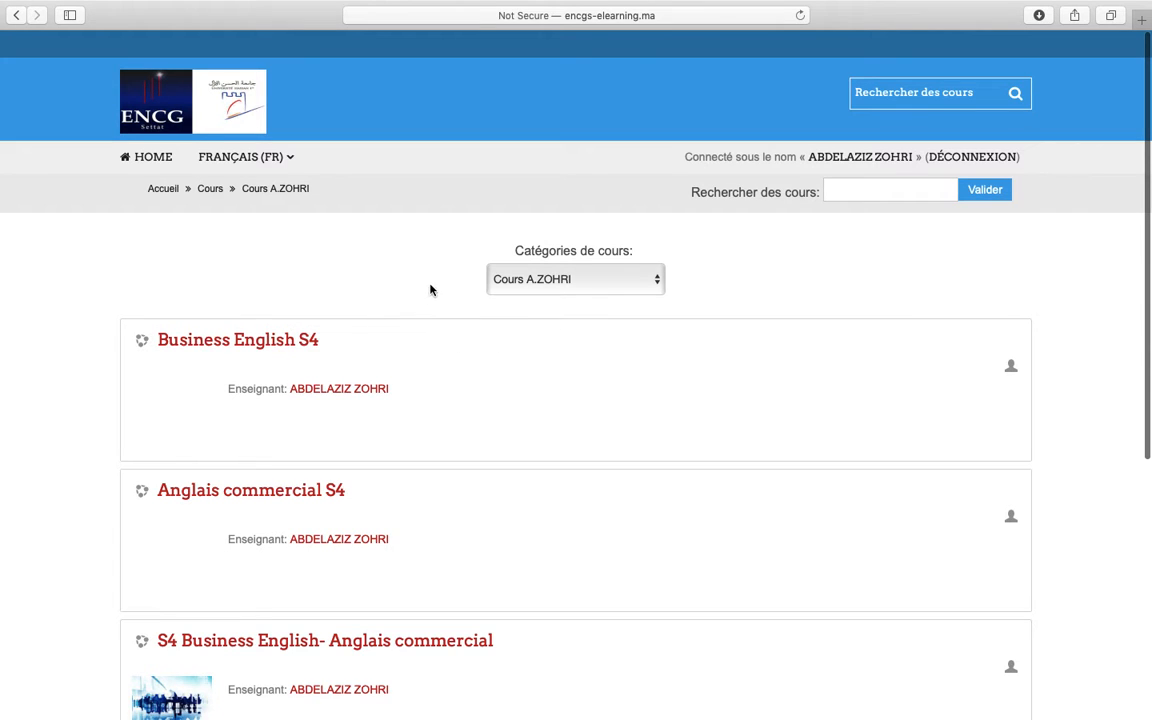
pyautogui.scroll(-5, 430, 284)
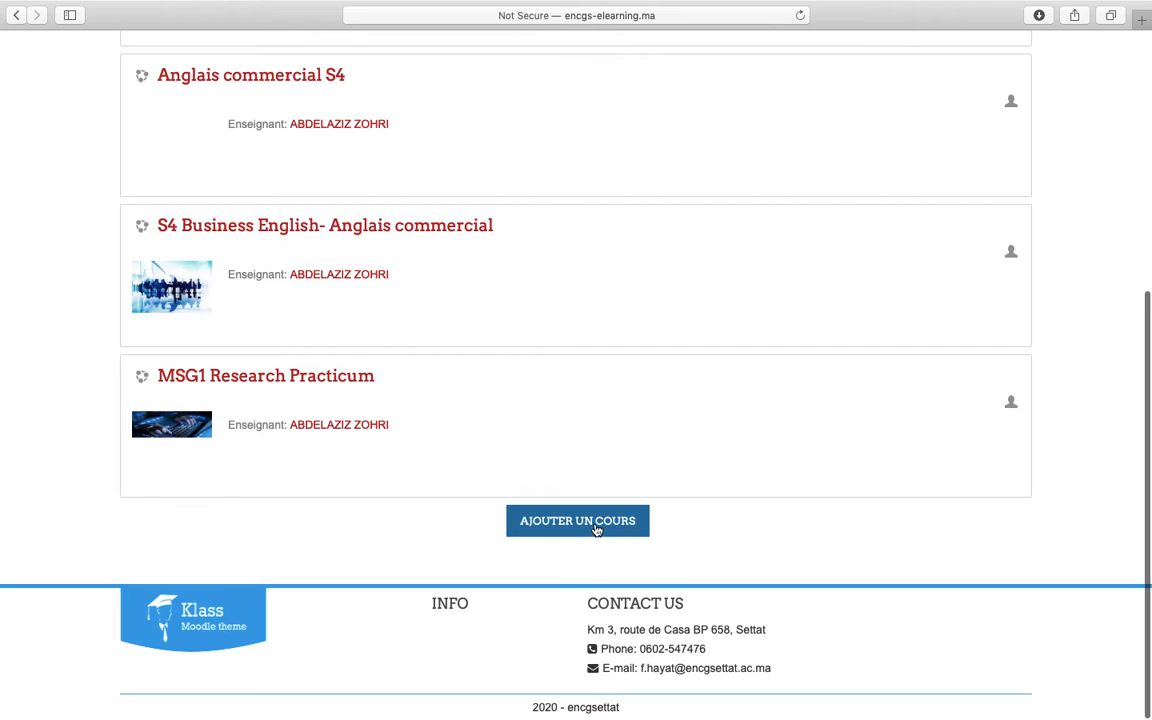
pyautogui.click(598, 523)
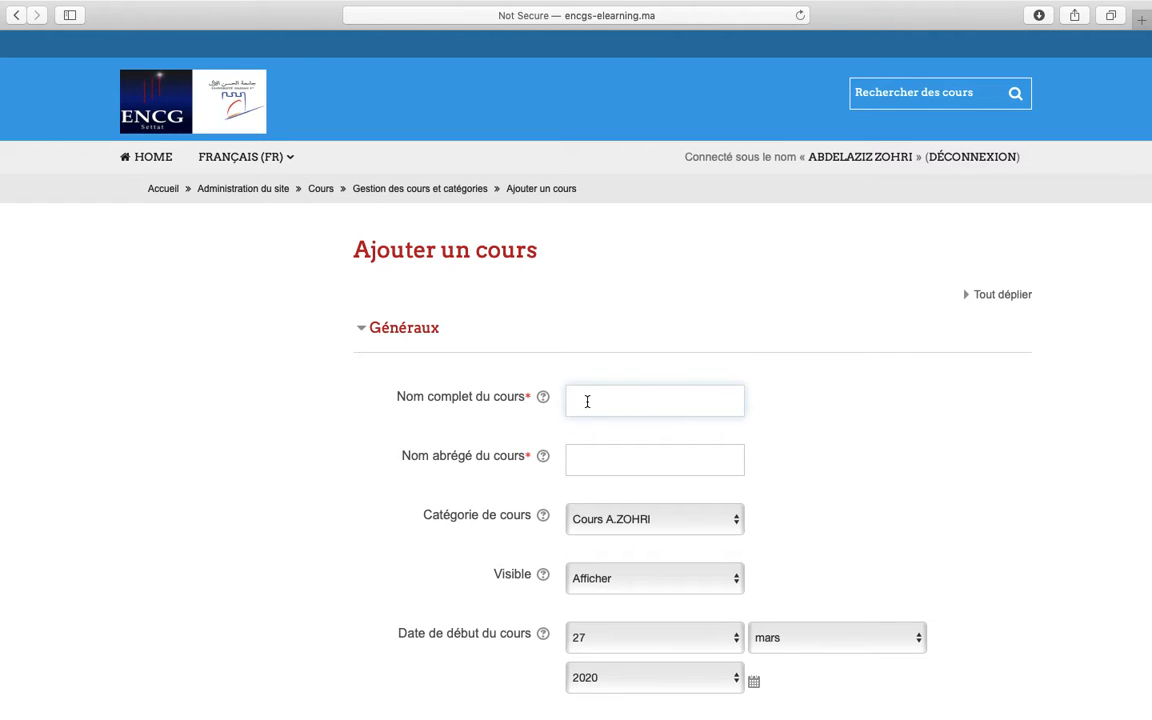
# Enter "Business English S4" as the course's full name and "AC2" as its short name.
pyautogui.write('Business english S4')
pyautogui.click(580, 460)
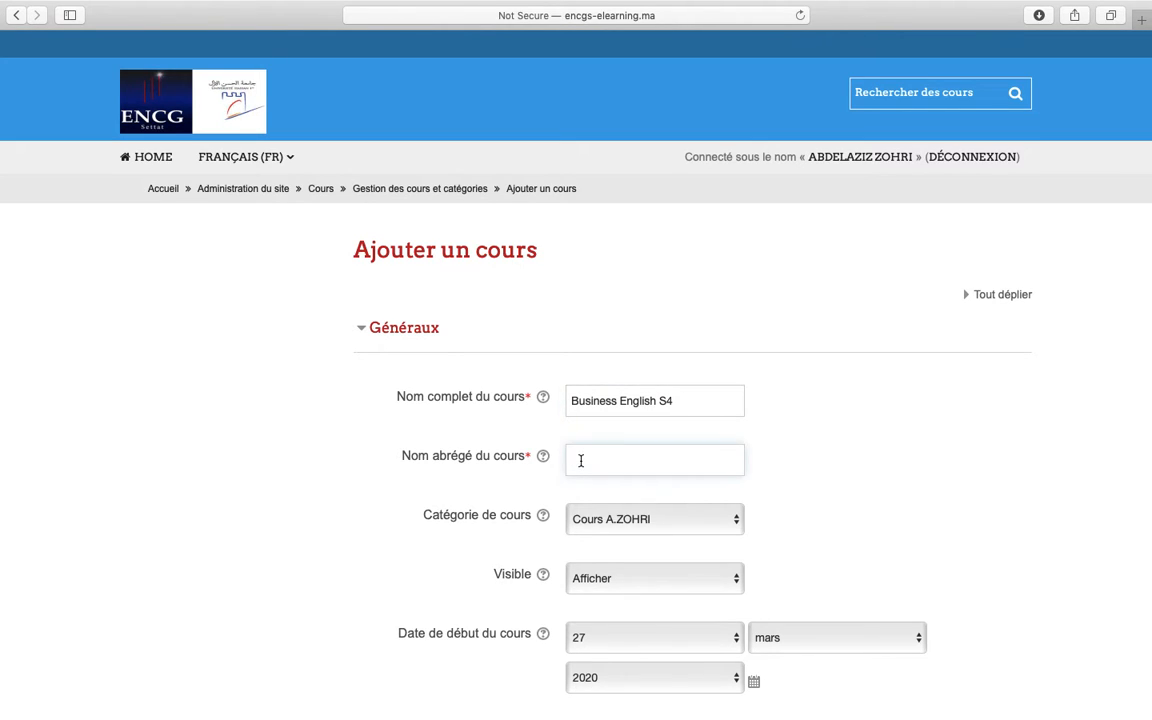
pyautogui.write('AC')
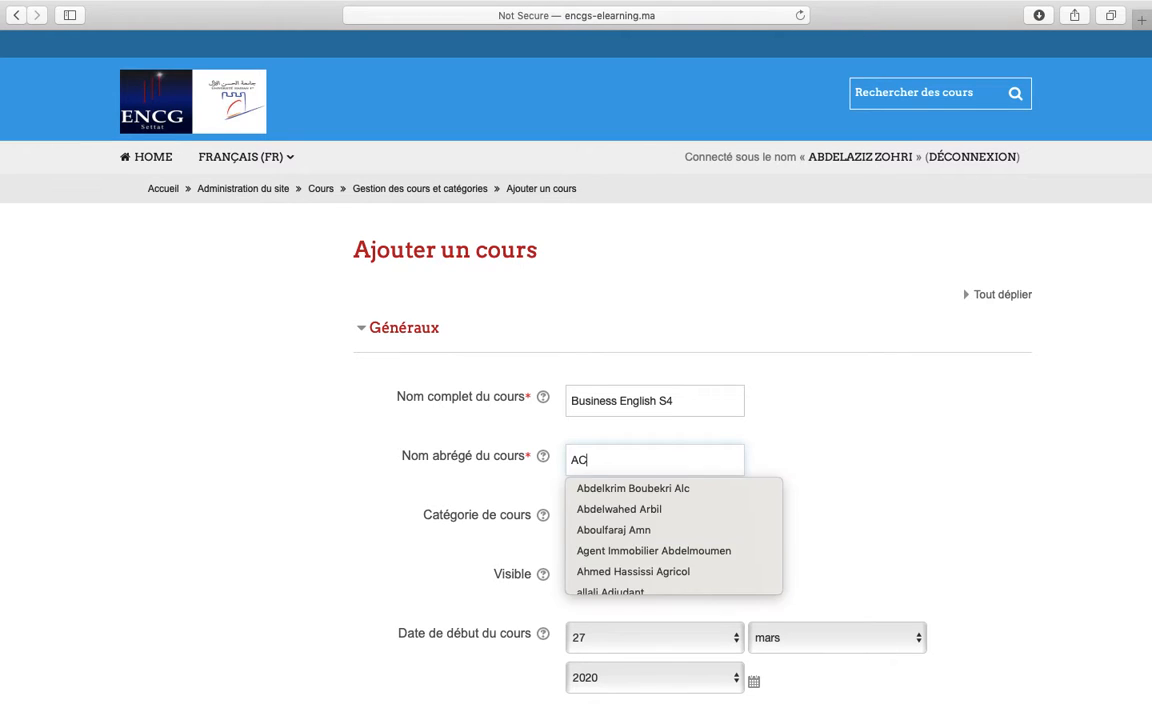
pyautogui.write('2')
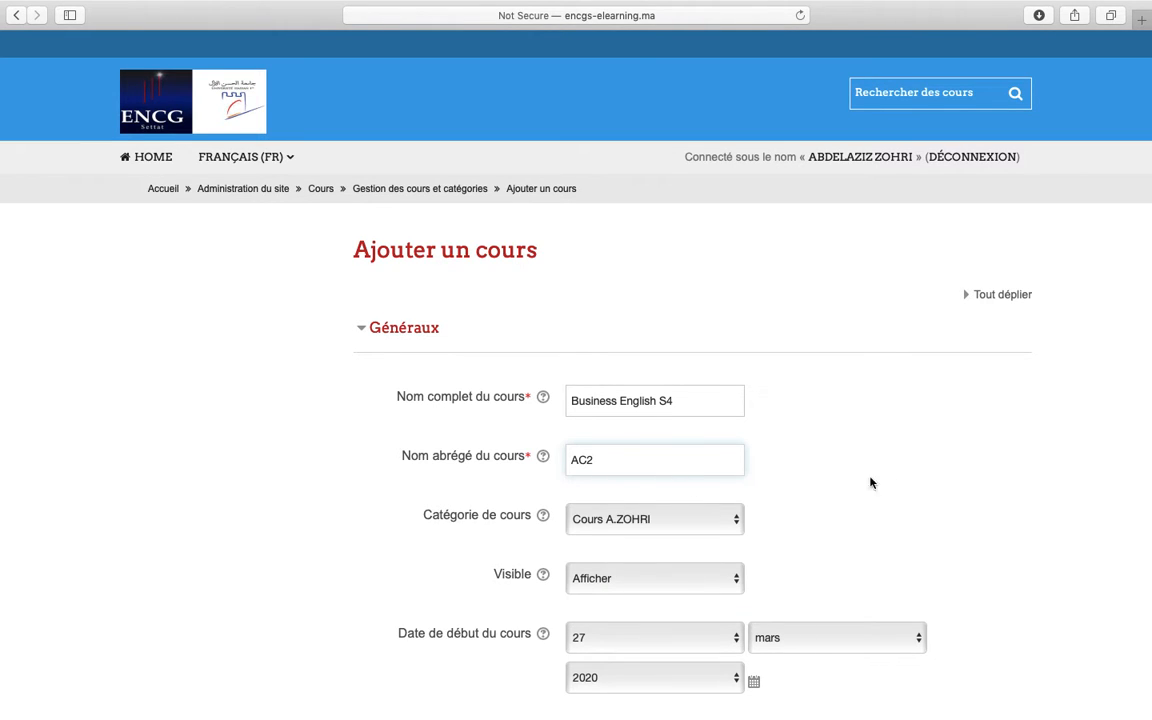
# Review the add-course form, from the general fields and course summary down to the collapsed settings sections and save options.
pyautogui.scroll(-5, 900, 474)
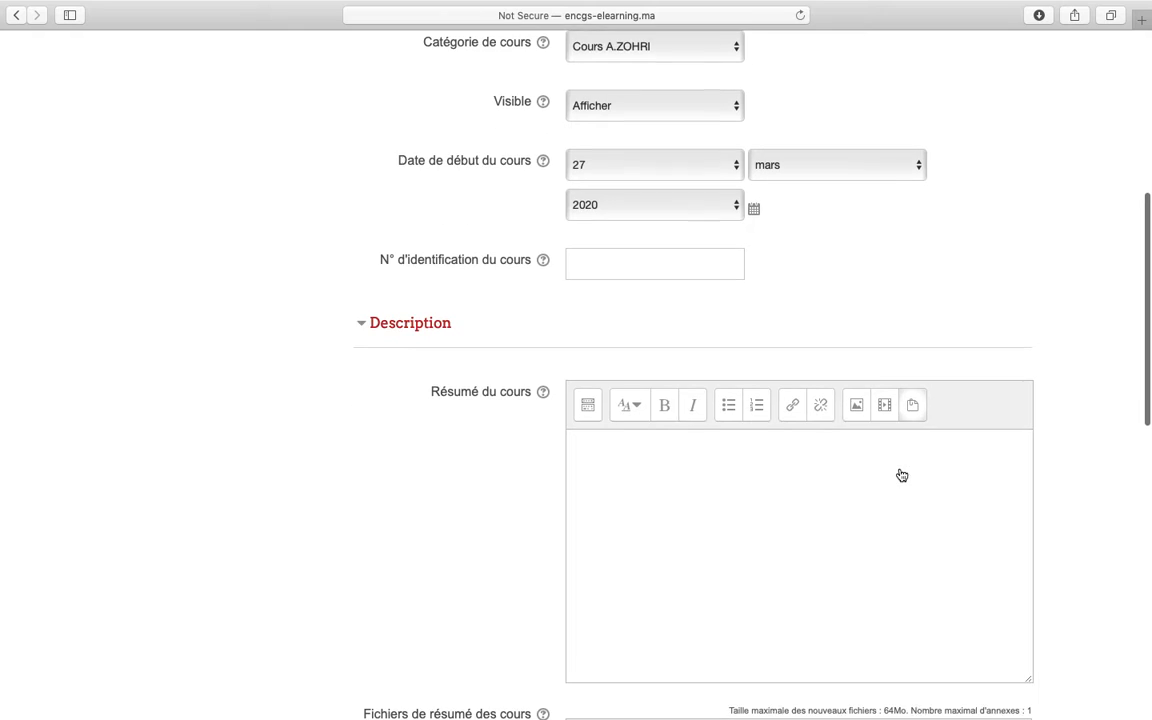
pyautogui.scroll(-1, 718, 482)
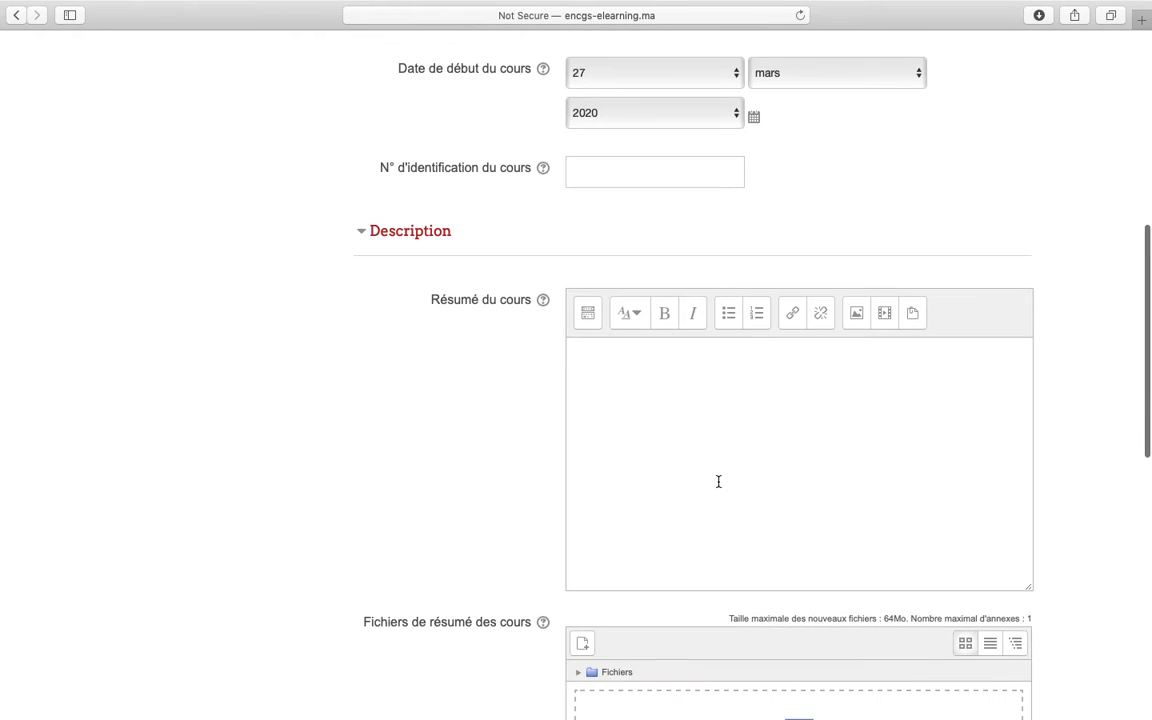
pyautogui.click(604, 356)
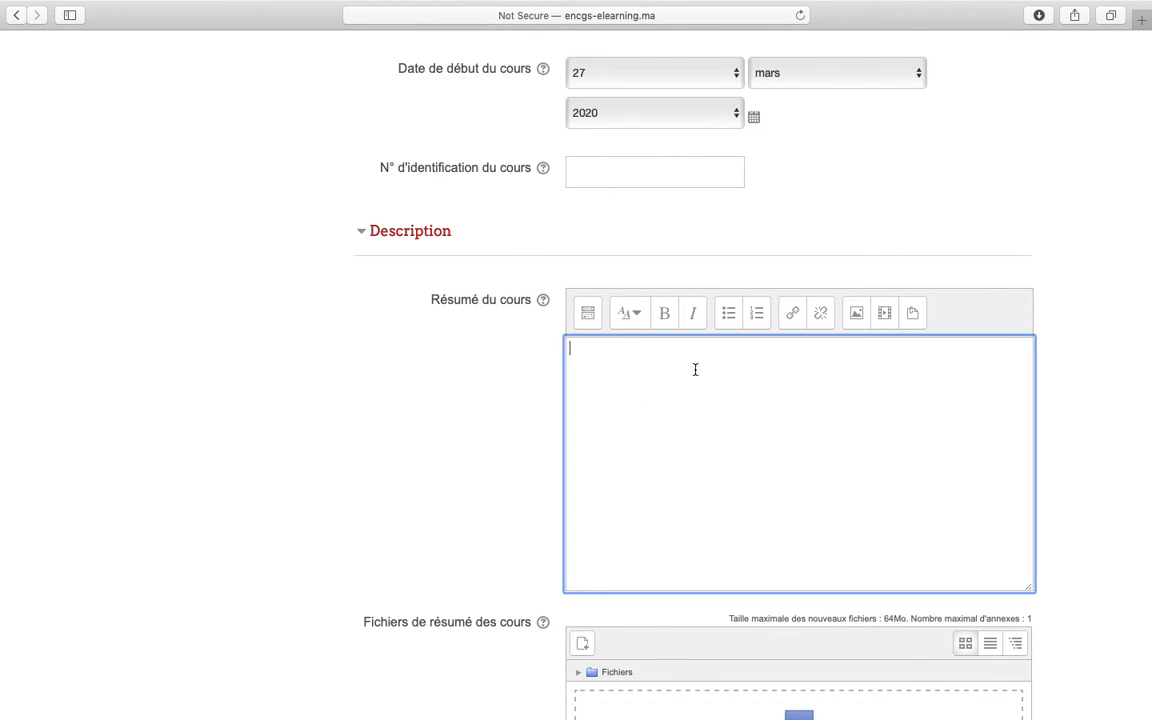
pyautogui.scroll(-1, 660, 365)
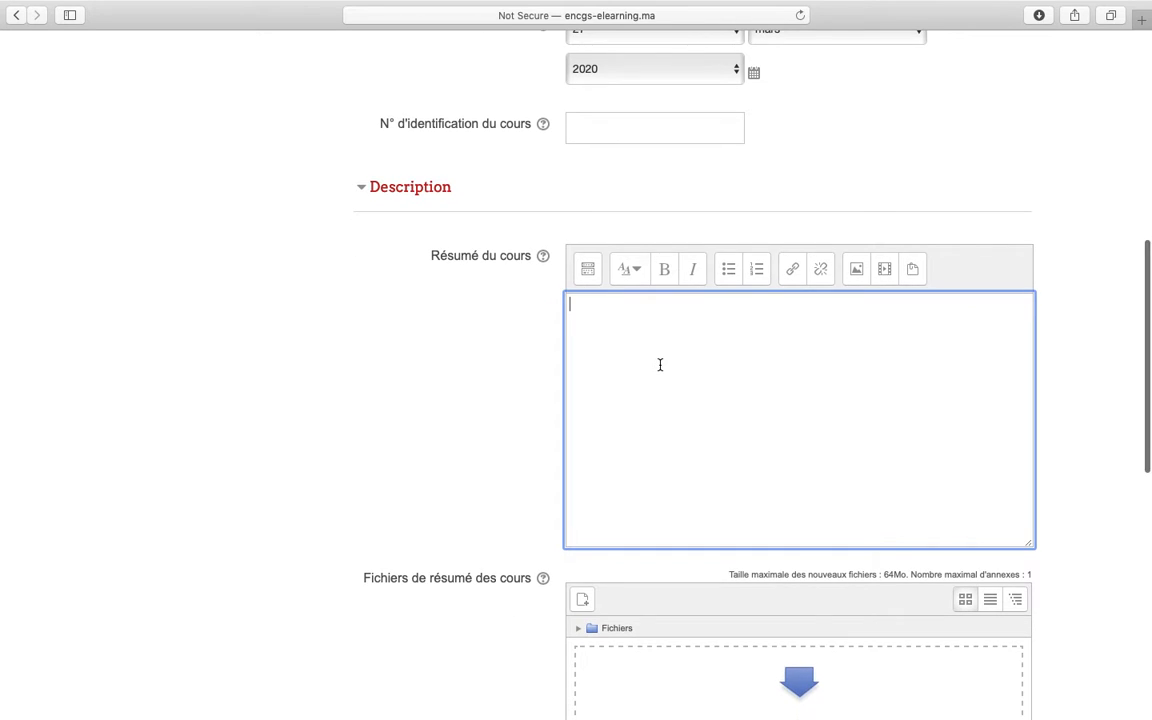
pyautogui.scroll(-5, 660, 365)
pyautogui.scroll(-4, 660, 365)
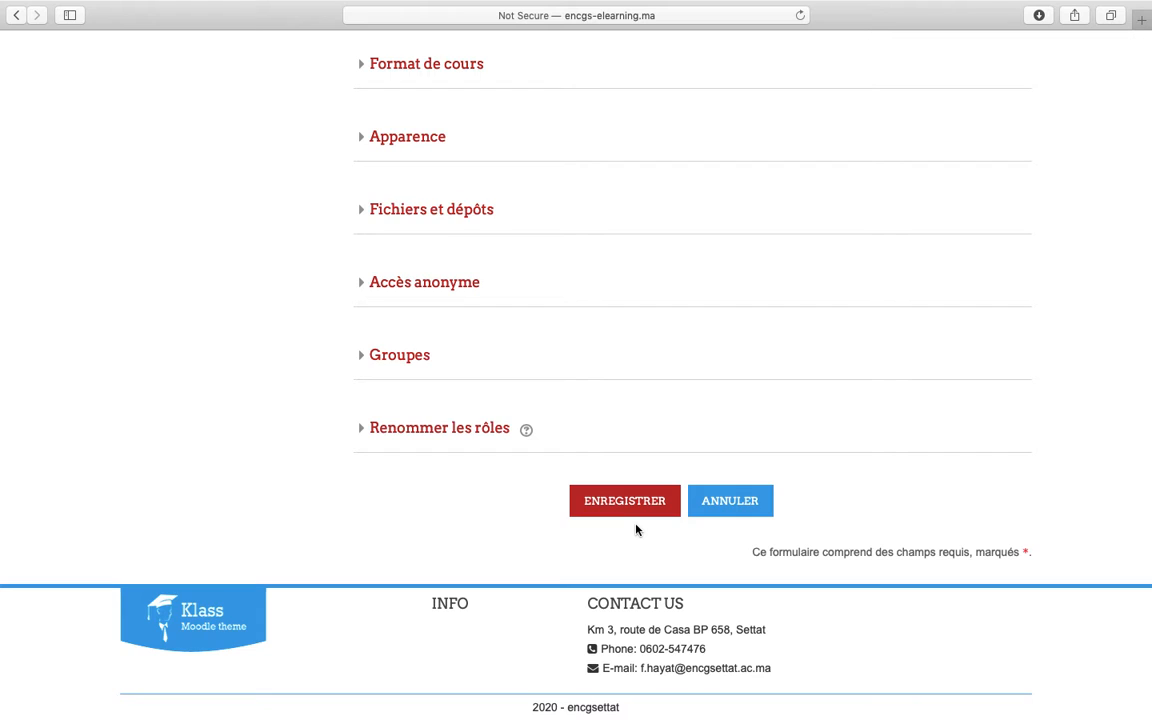
pyautogui.scroll(20, 636, 530)
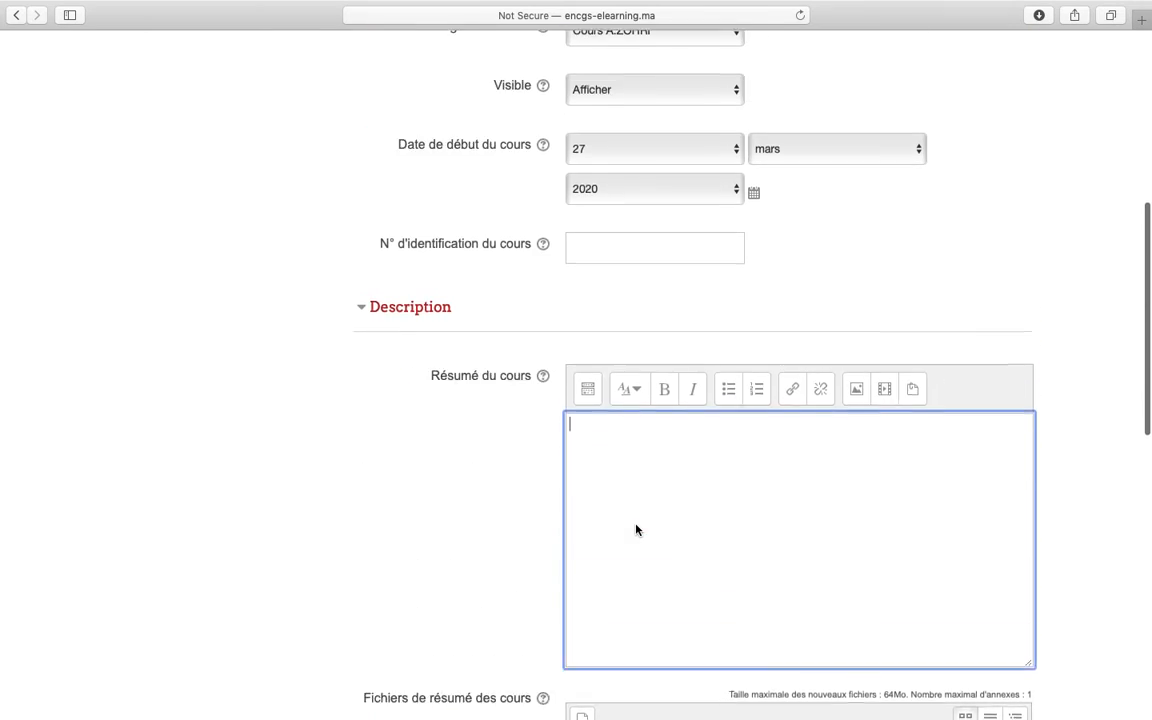
pyautogui.scroll(3, 636, 530)
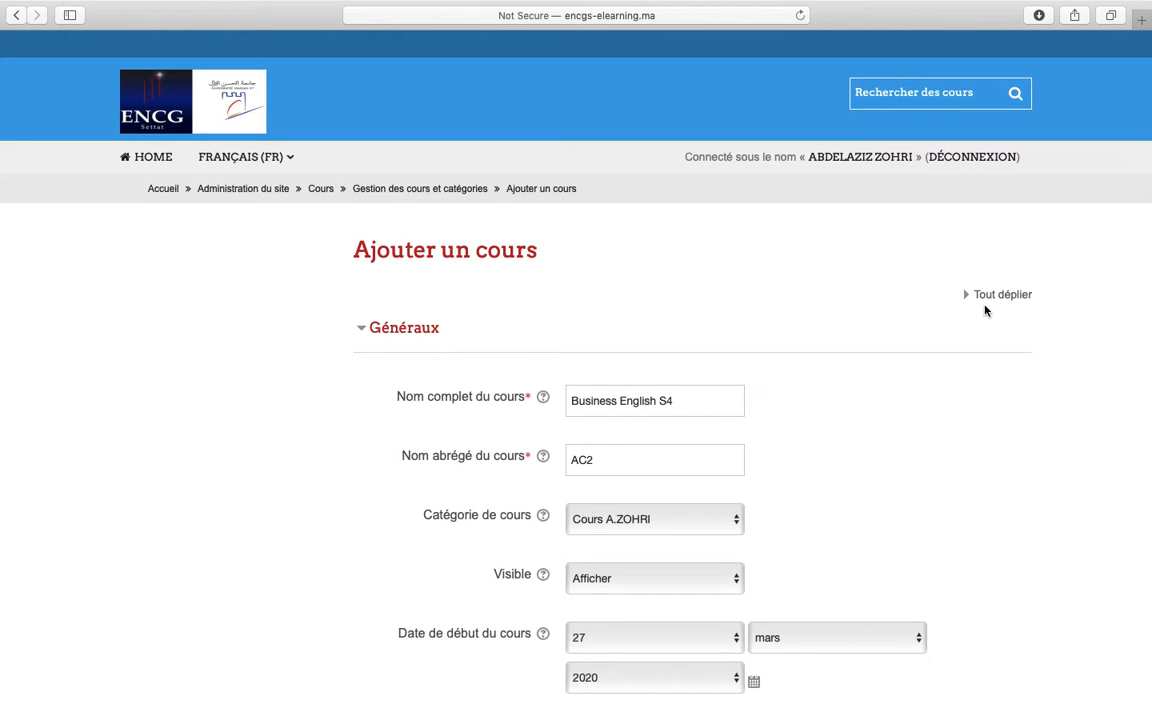
pyautogui.scroll(-15, 845, 312)
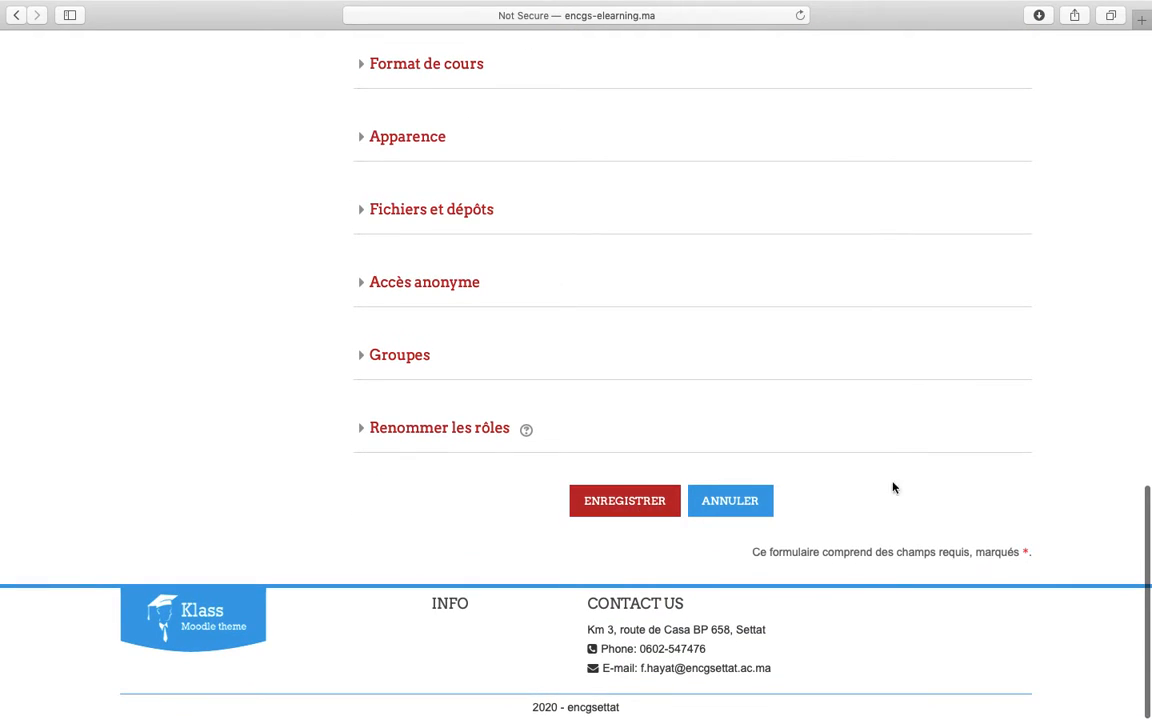
pyautogui.scroll(15, 1095, 190)
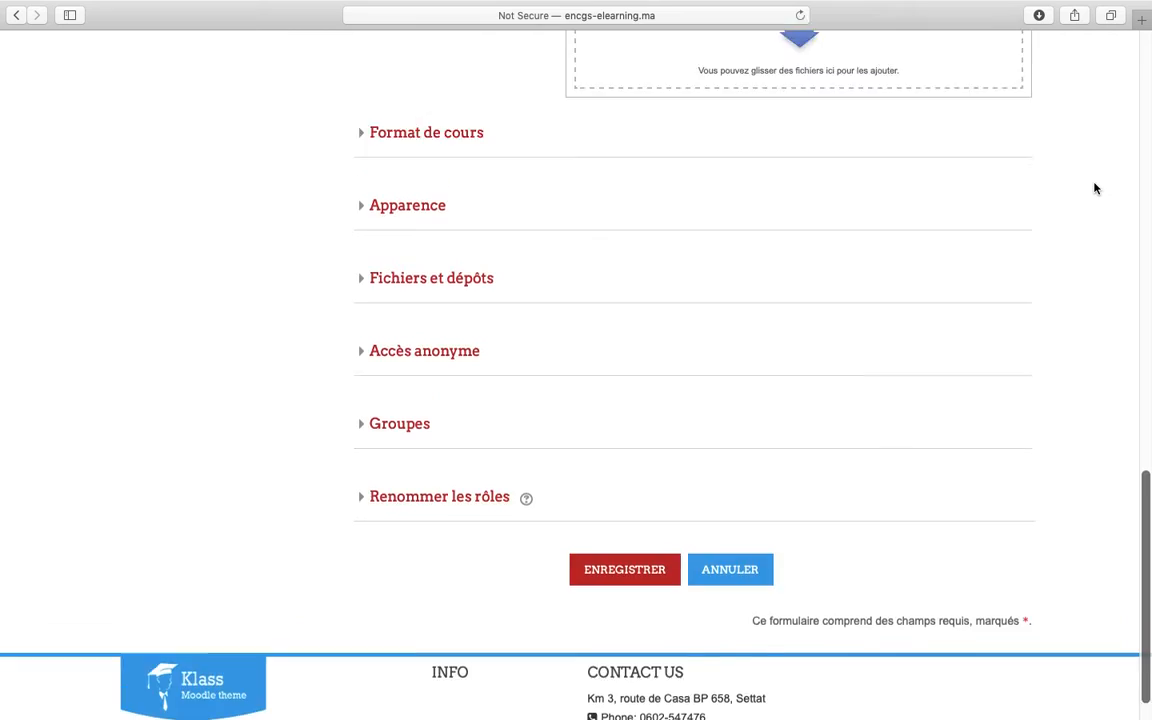
pyautogui.scroll(2, 1095, 188)
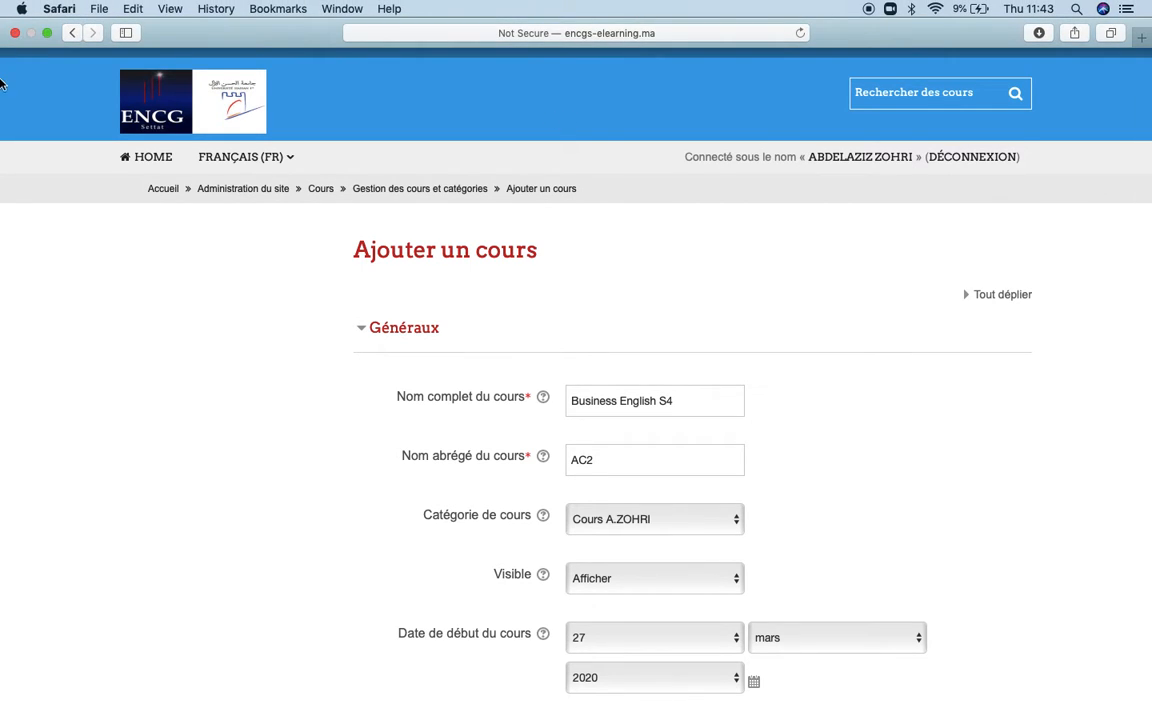
pyautogui.scroll(-10, 82, 140)
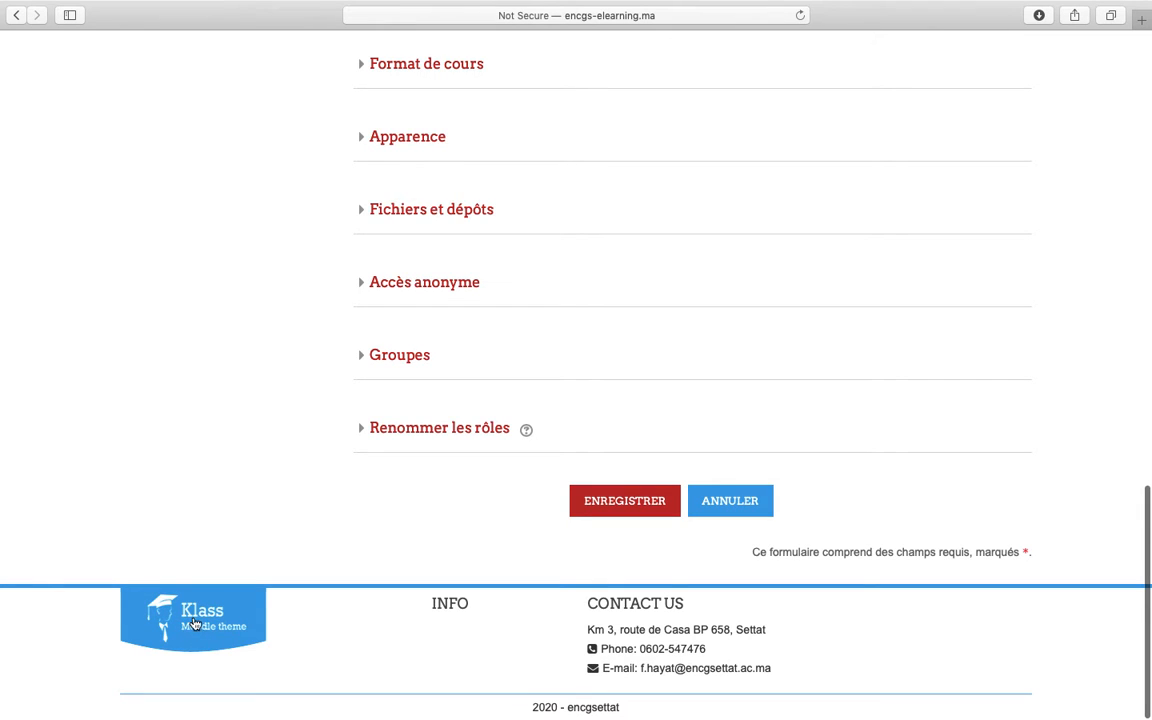
# Leave the form for the home page, open the Business English S4 course from the new courses and turn on its editing mode.
pyautogui.click(214, 620)
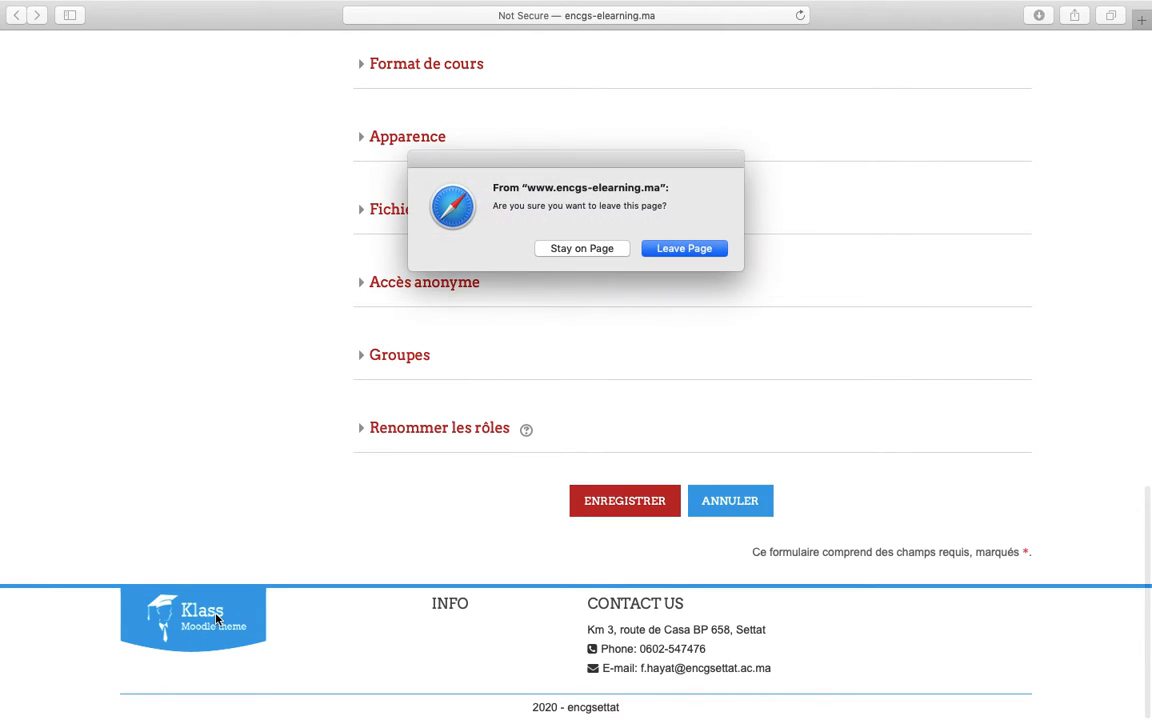
pyautogui.click(680, 249)
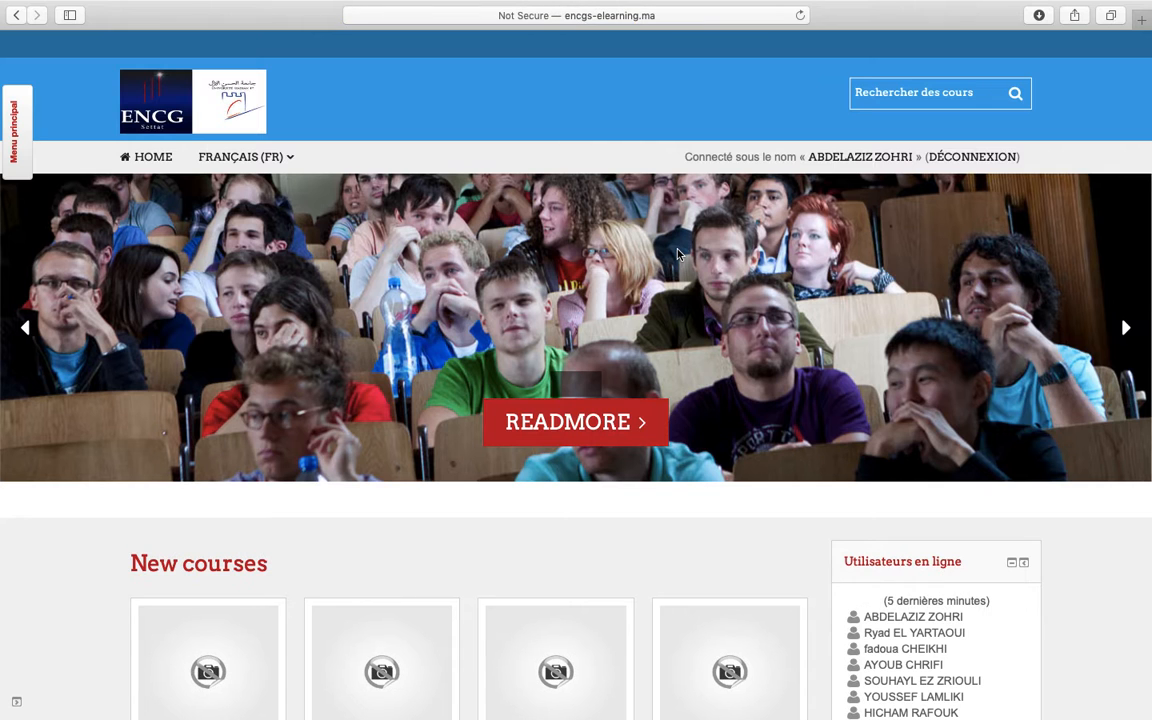
pyautogui.scroll(-5, 375, 381)
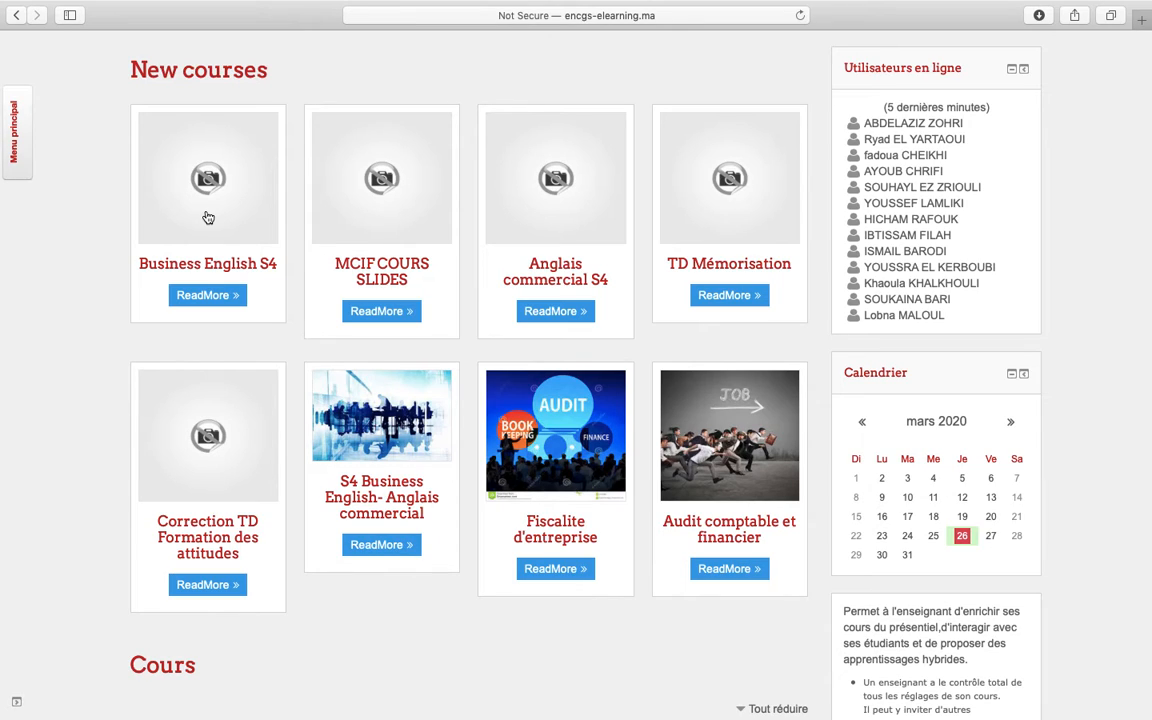
pyautogui.click(208, 217)
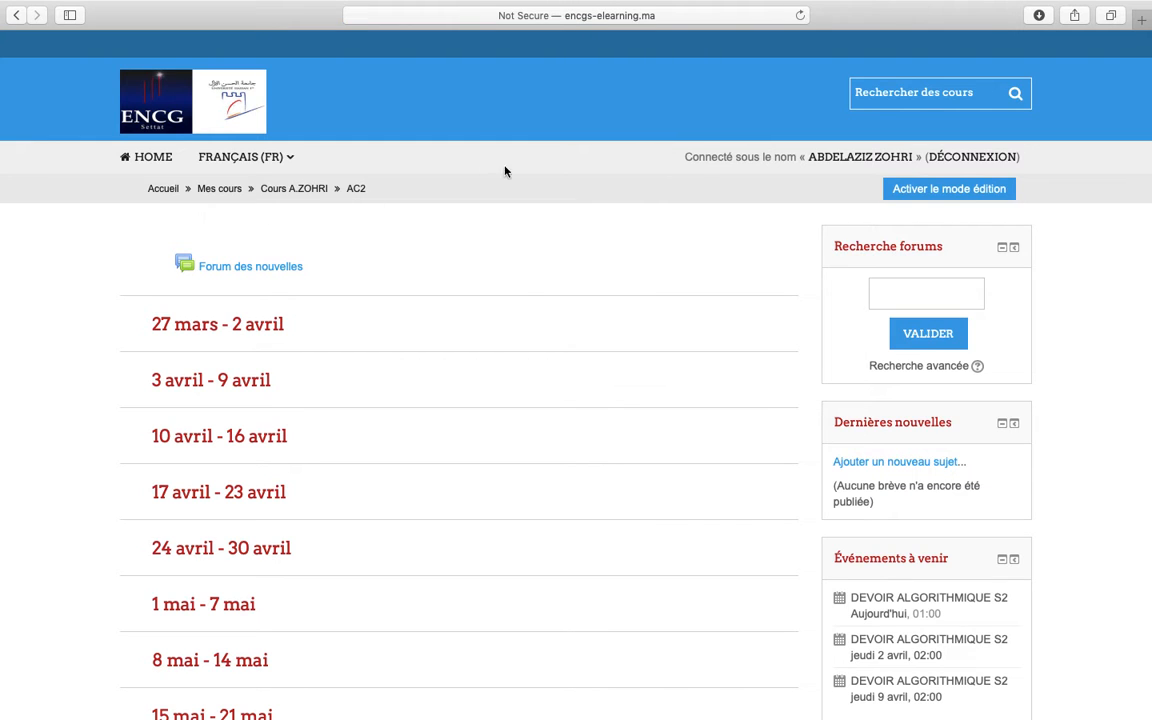
pyautogui.click(940, 190)
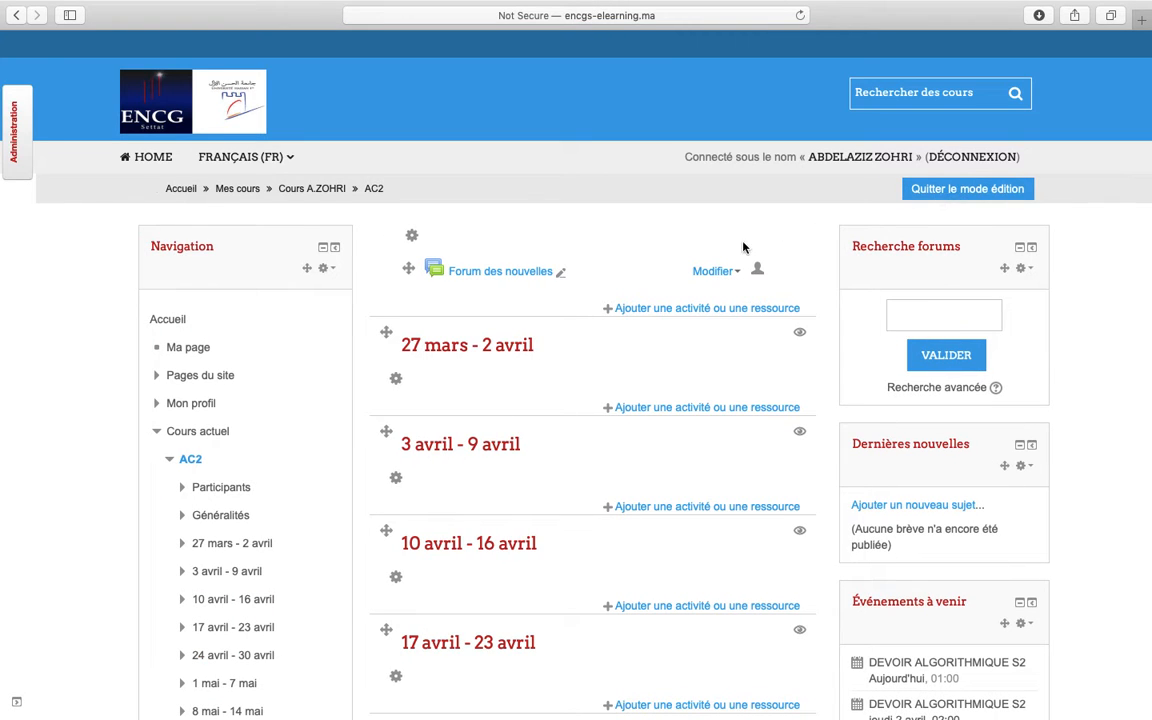
# Look through the weekly sections of the Business English S4 course in editing mode.
pyautogui.scroll(-2, 663, 257)
pyautogui.scroll(-15, 658, 260)
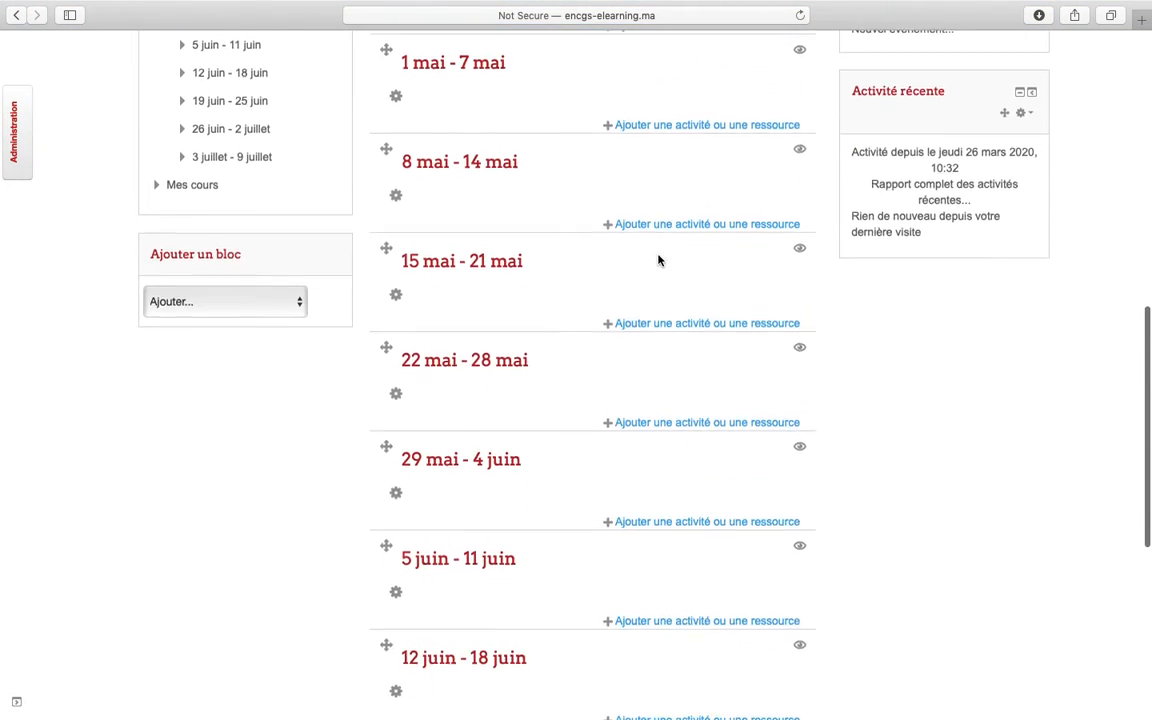
pyautogui.scroll(20, 658, 258)
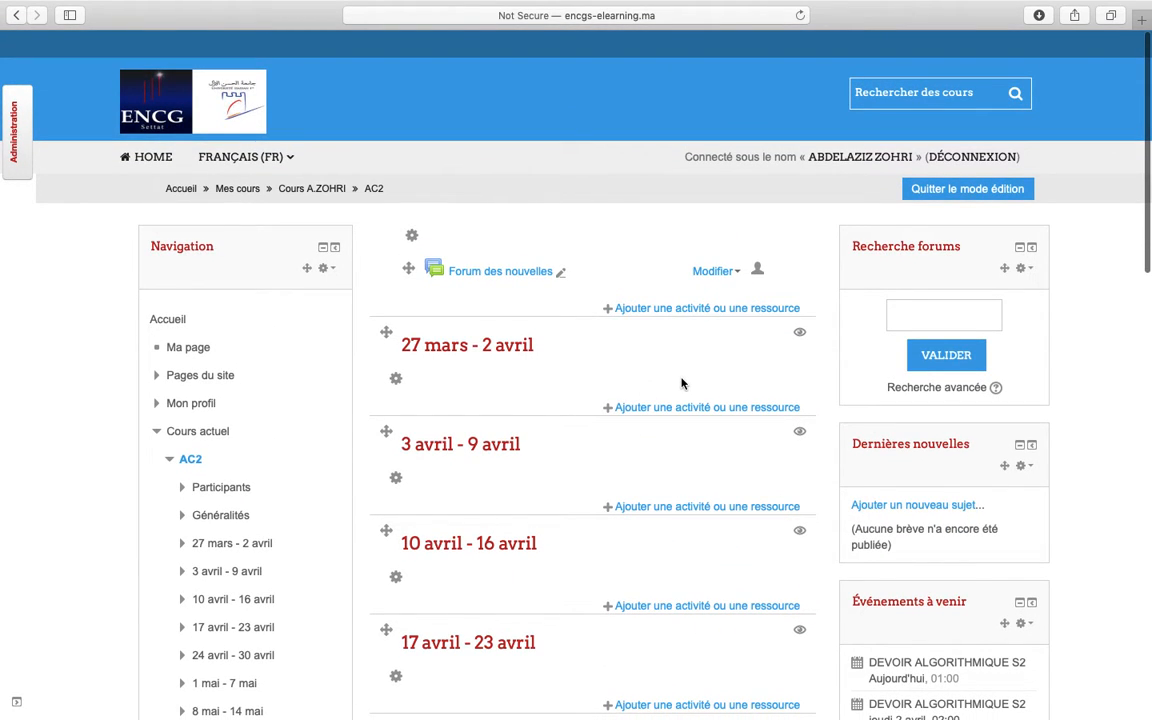
pyautogui.scroll(-3, 681, 380)
pyautogui.scroll(2, 681, 383)
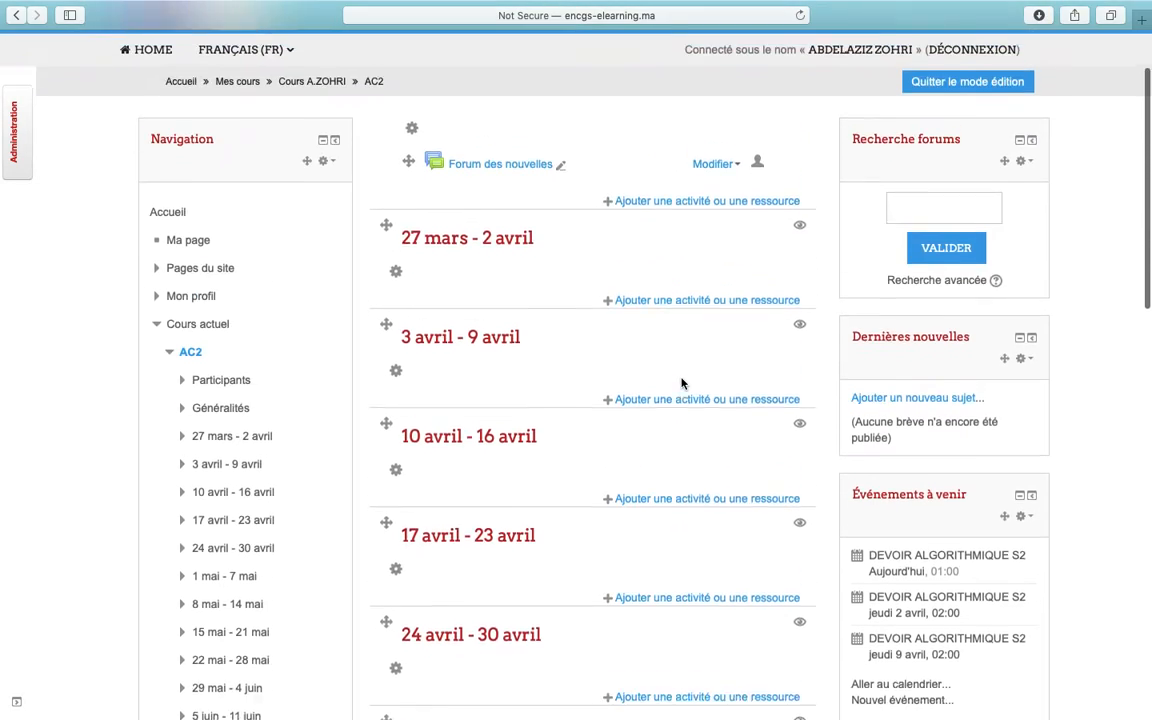
pyautogui.scroll(-5, 681, 383)
pyautogui.scroll(-8, 681, 383)
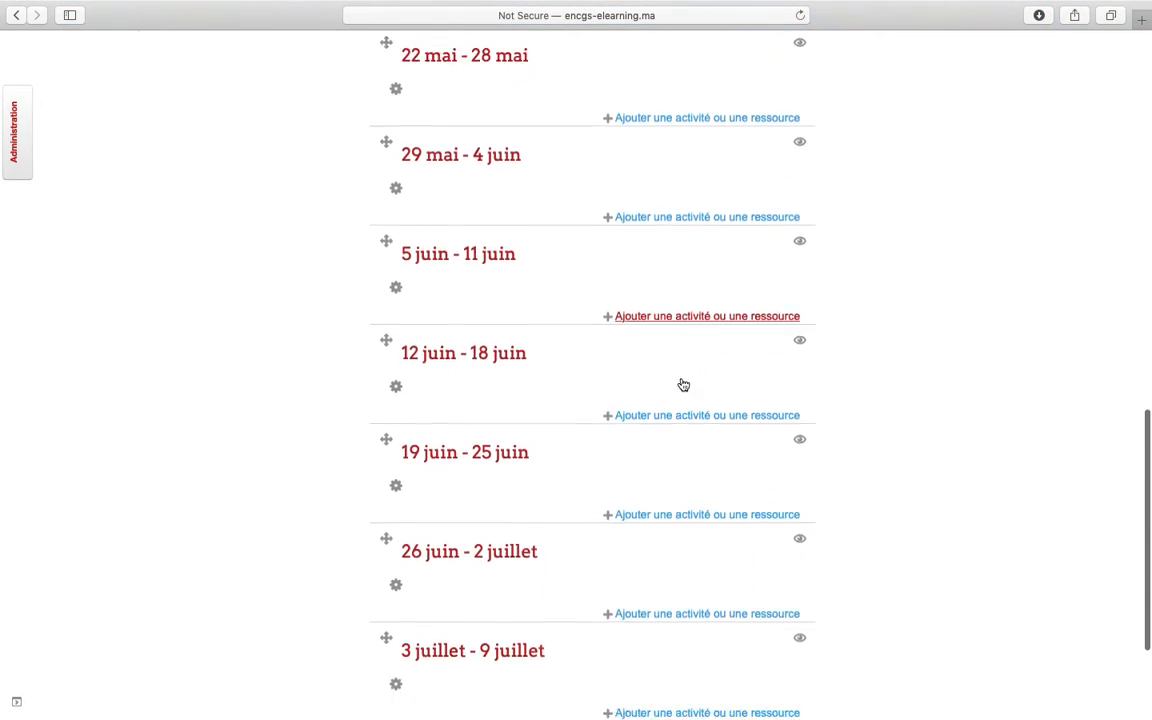
pyautogui.scroll(10, 681, 383)
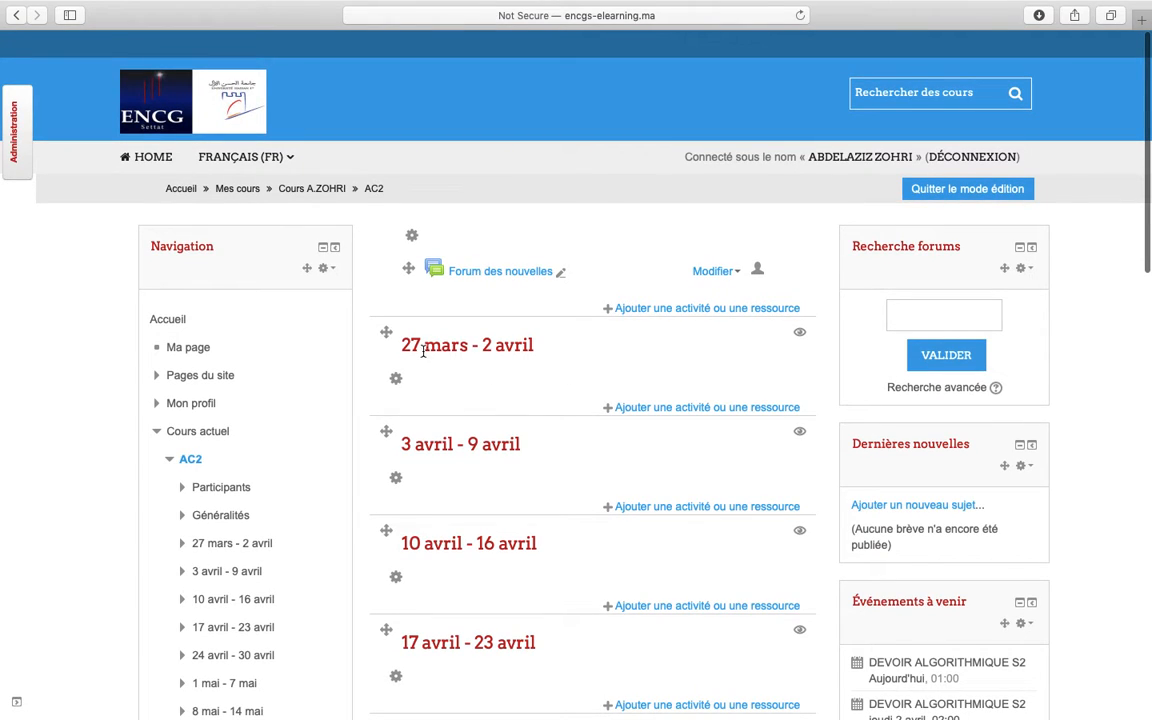
# Start adding a Fichier resource to the 27 mars - 2 avril section of the course.
pyautogui.click(733, 410)
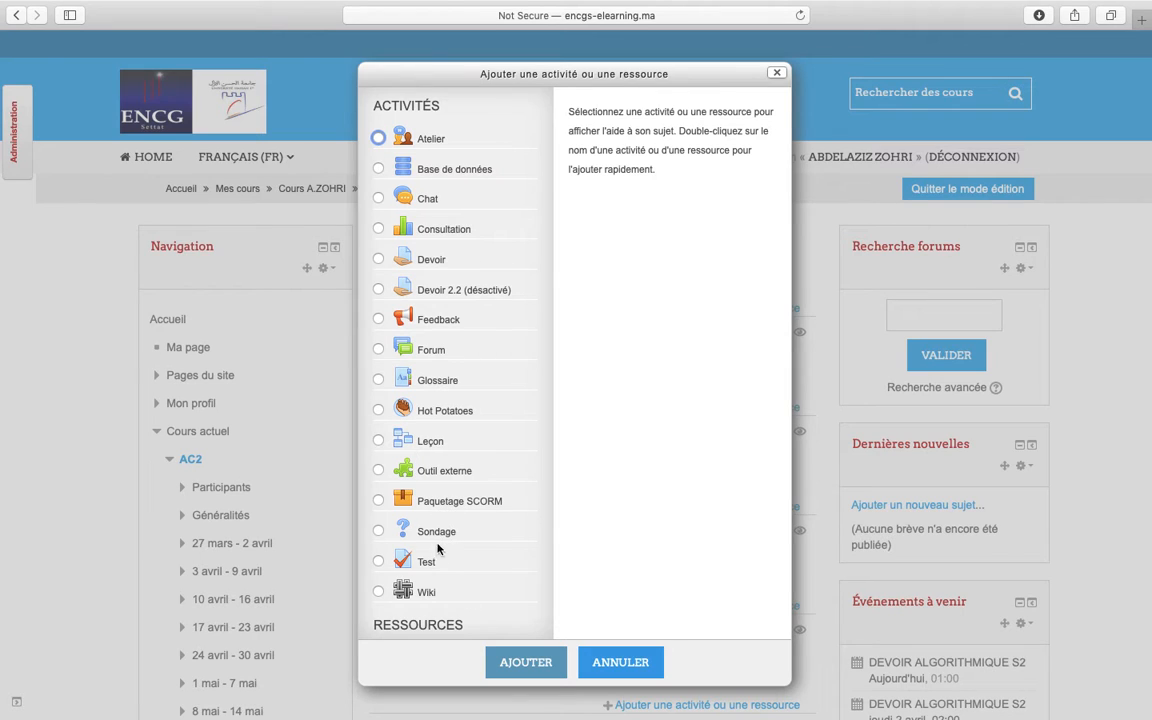
pyautogui.scroll(-5, 448, 540)
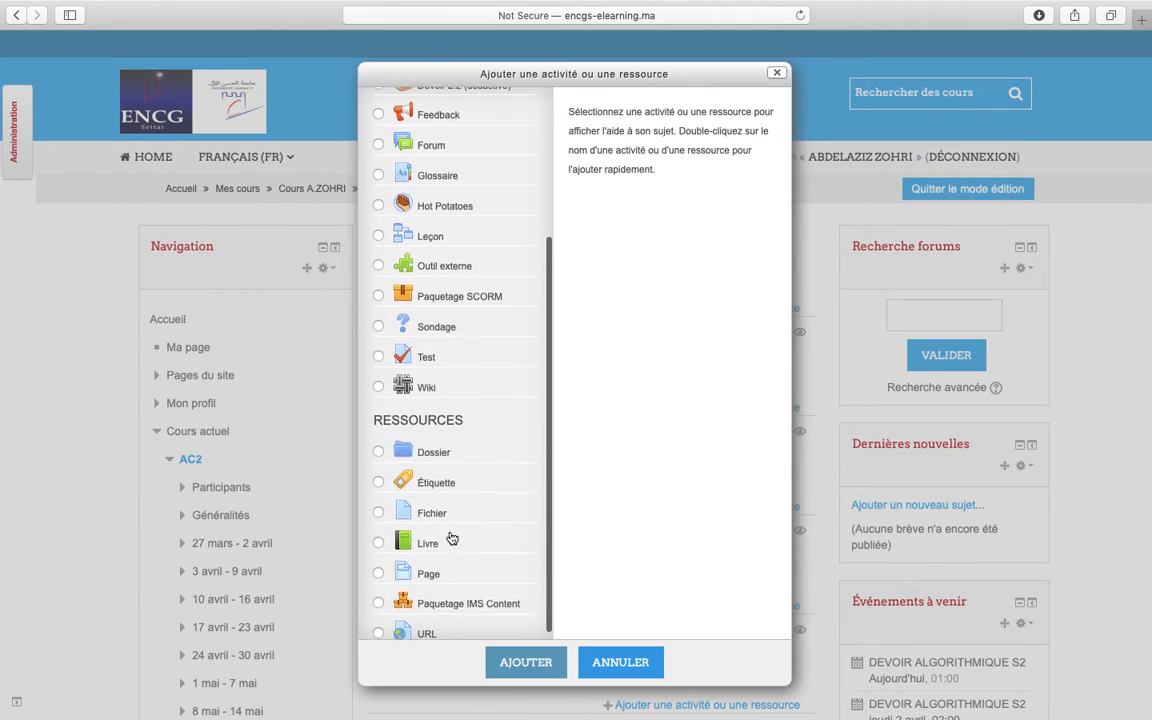
pyautogui.scroll(5, 452, 424)
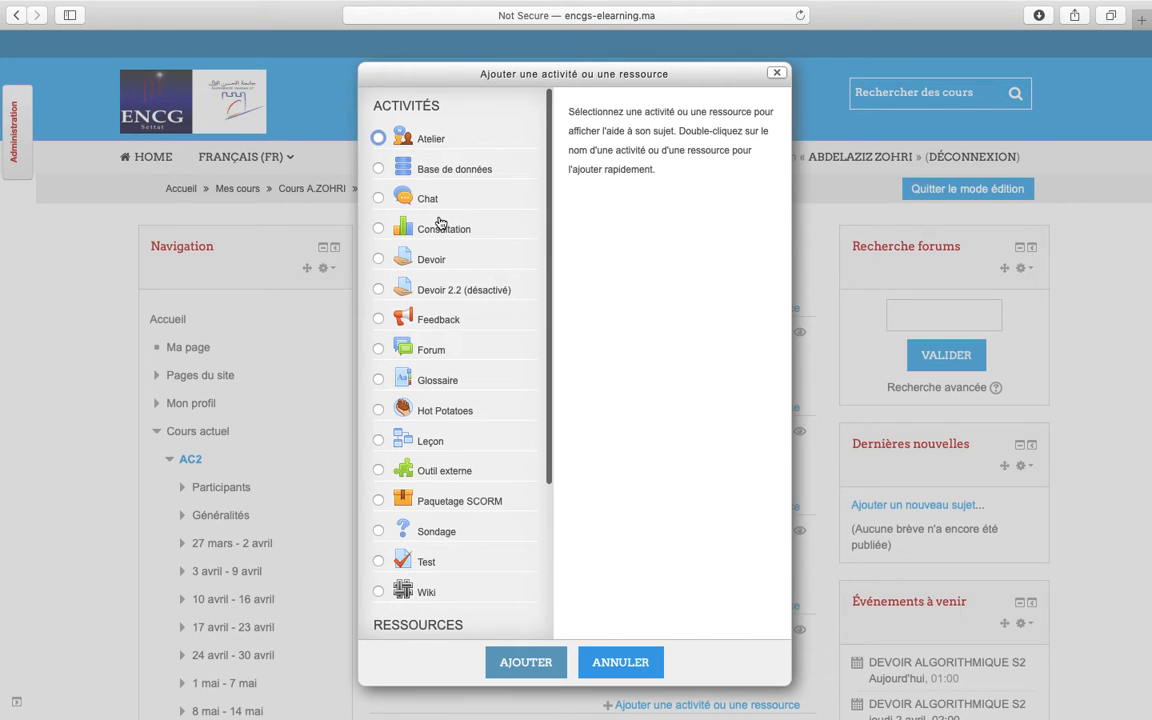
pyautogui.scroll(-2, 440, 222)
pyautogui.scroll(2, 440, 222)
pyautogui.scroll(-5, 440, 222)
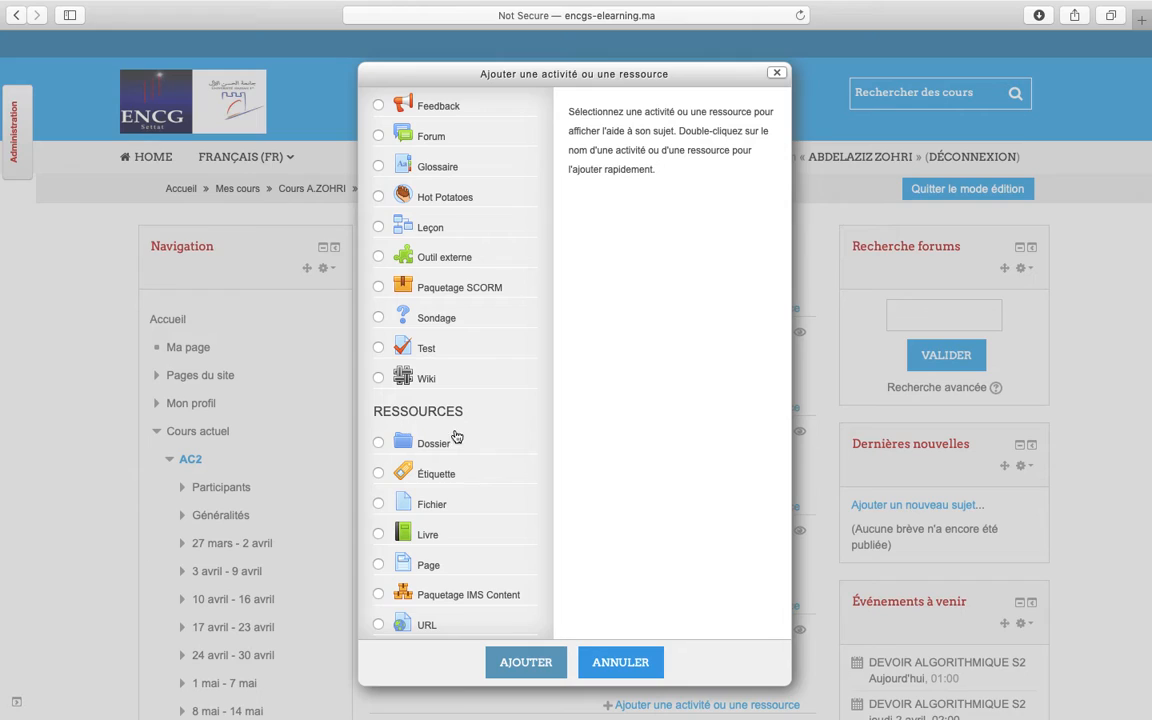
pyautogui.click(379, 506)
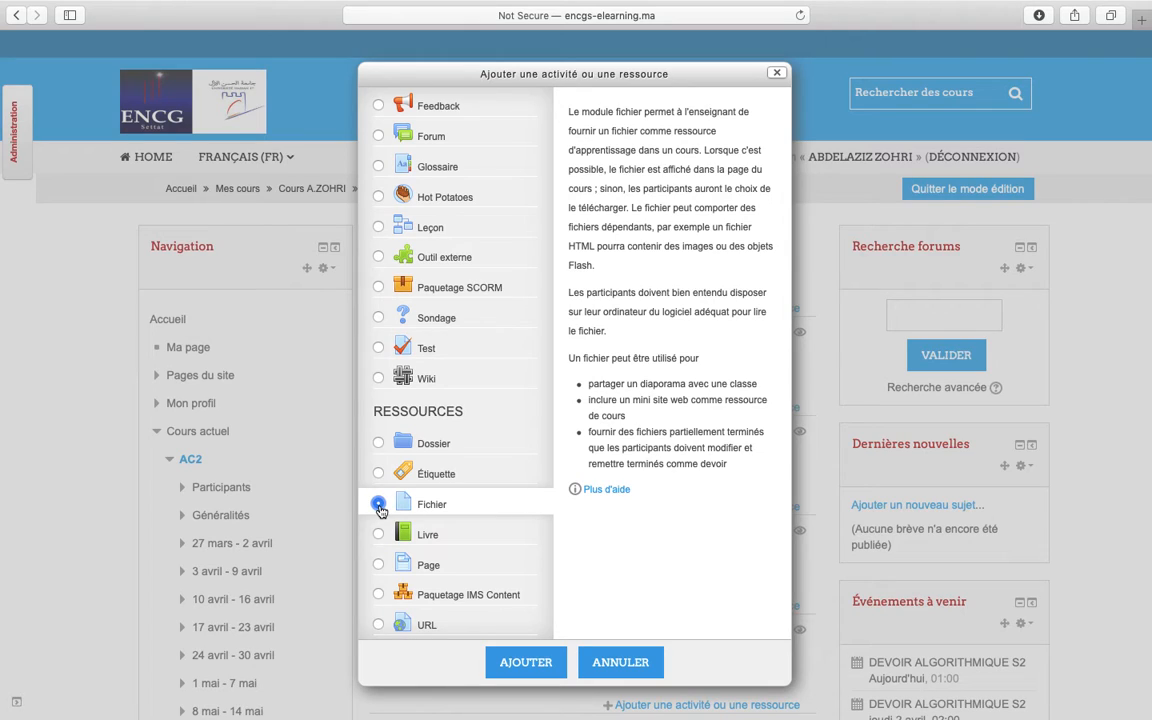
pyautogui.click(545, 664)
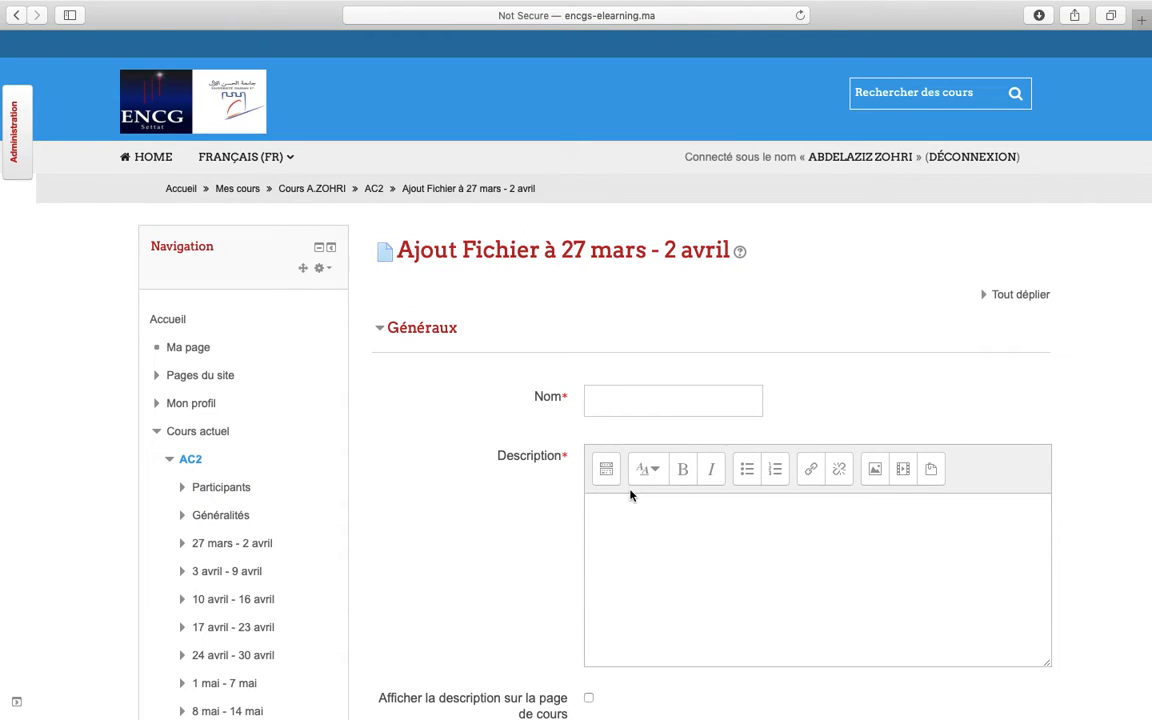
# Name the file resource "Business English for management" and describe it as "This lessons teaches you the basics of business English for management".
pyautogui.click(608, 402)
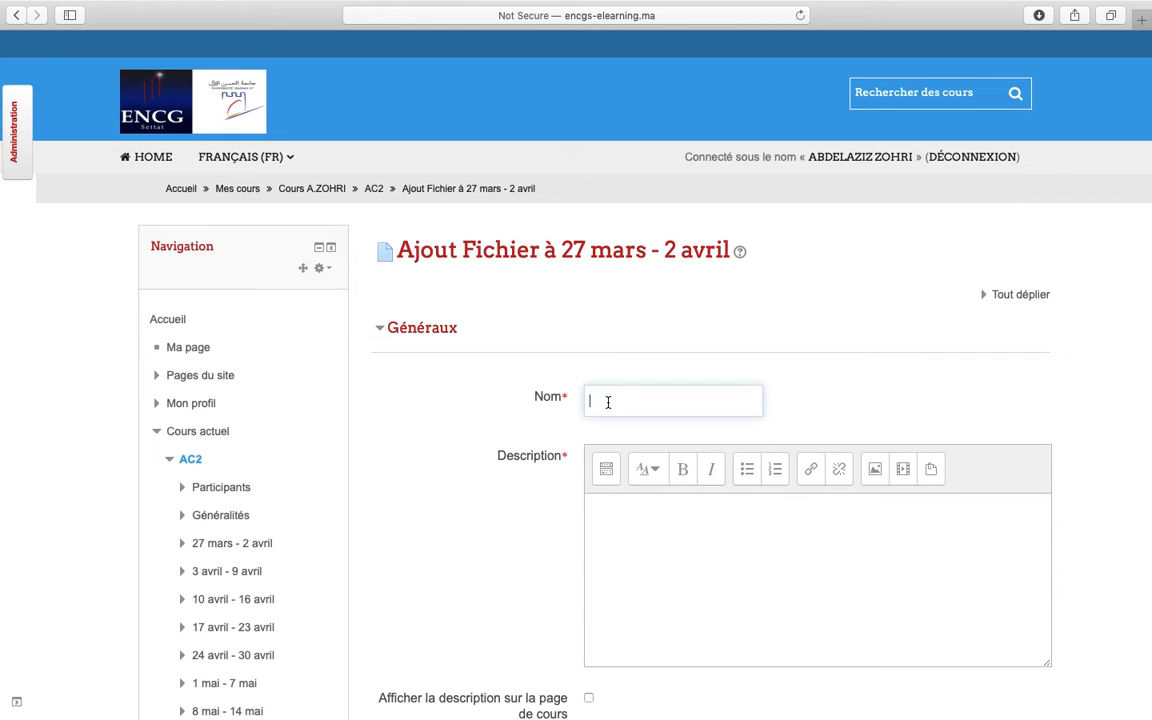
pyautogui.write('Business english for management')
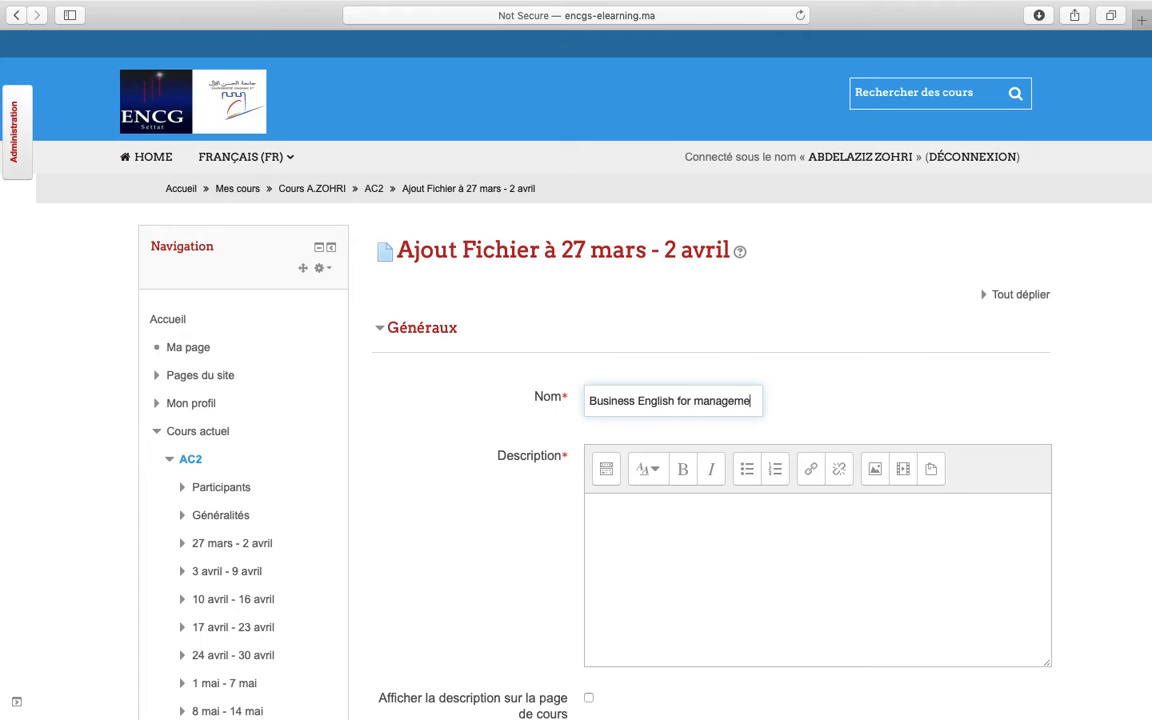
pyautogui.click(610, 523)
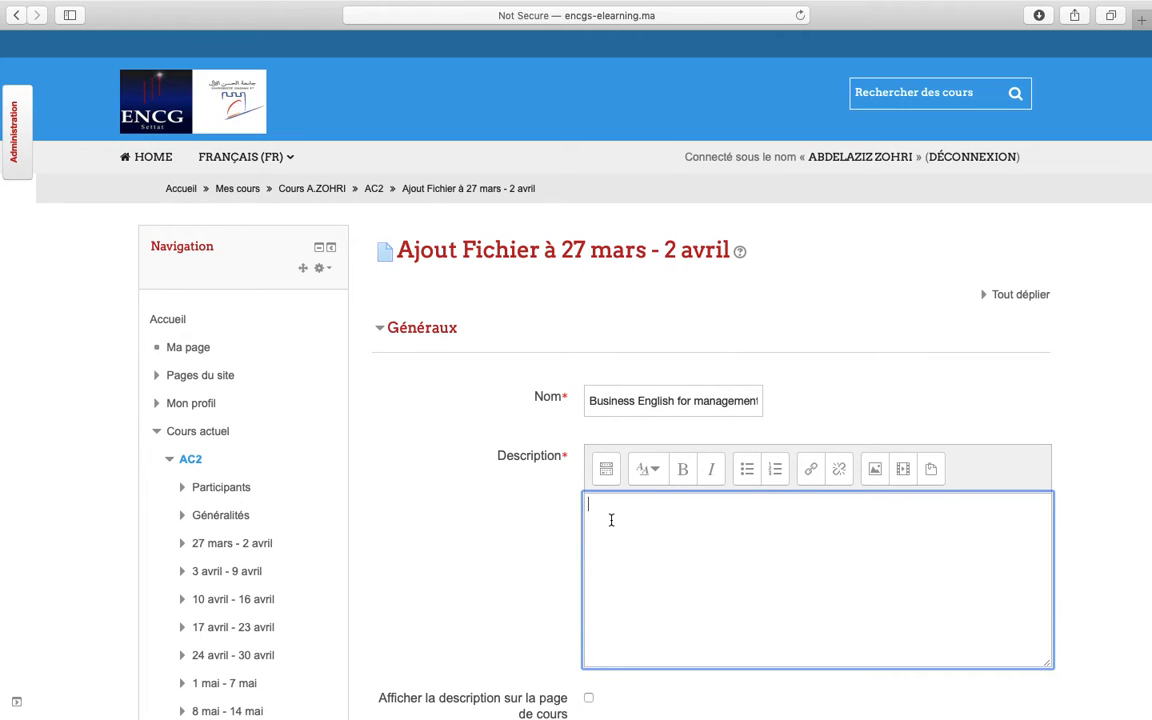
pyautogui.write('This lessons teaches you the')
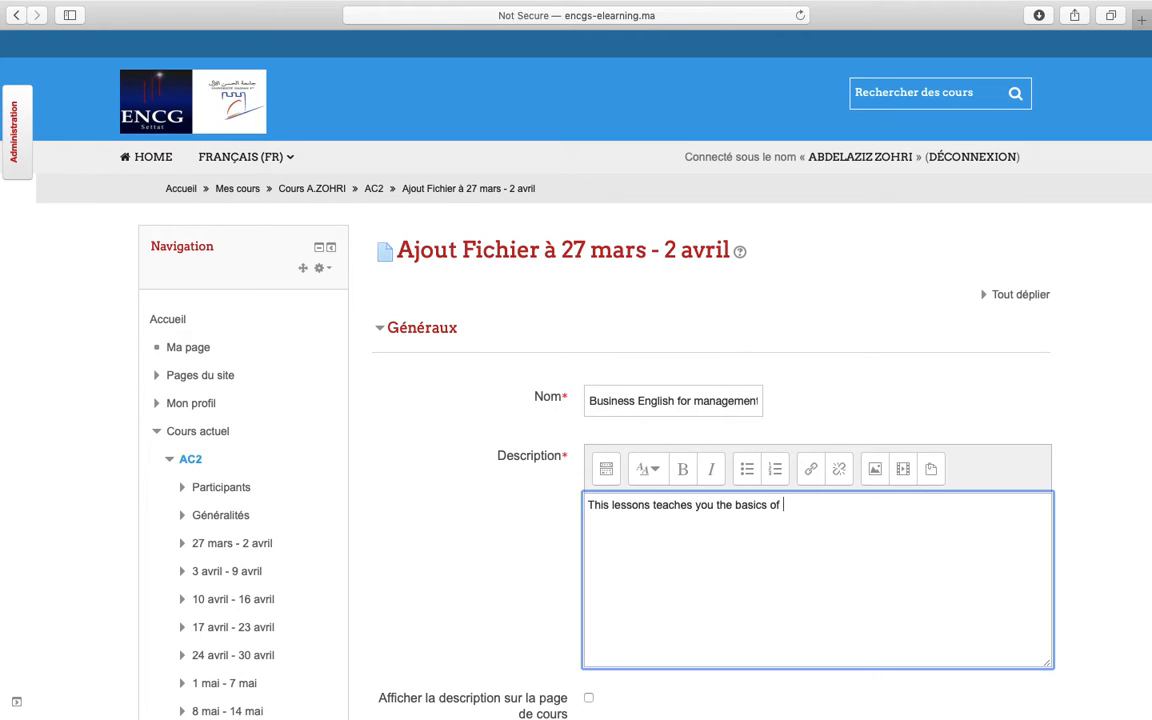
pyautogui.write('basics of business english for m')
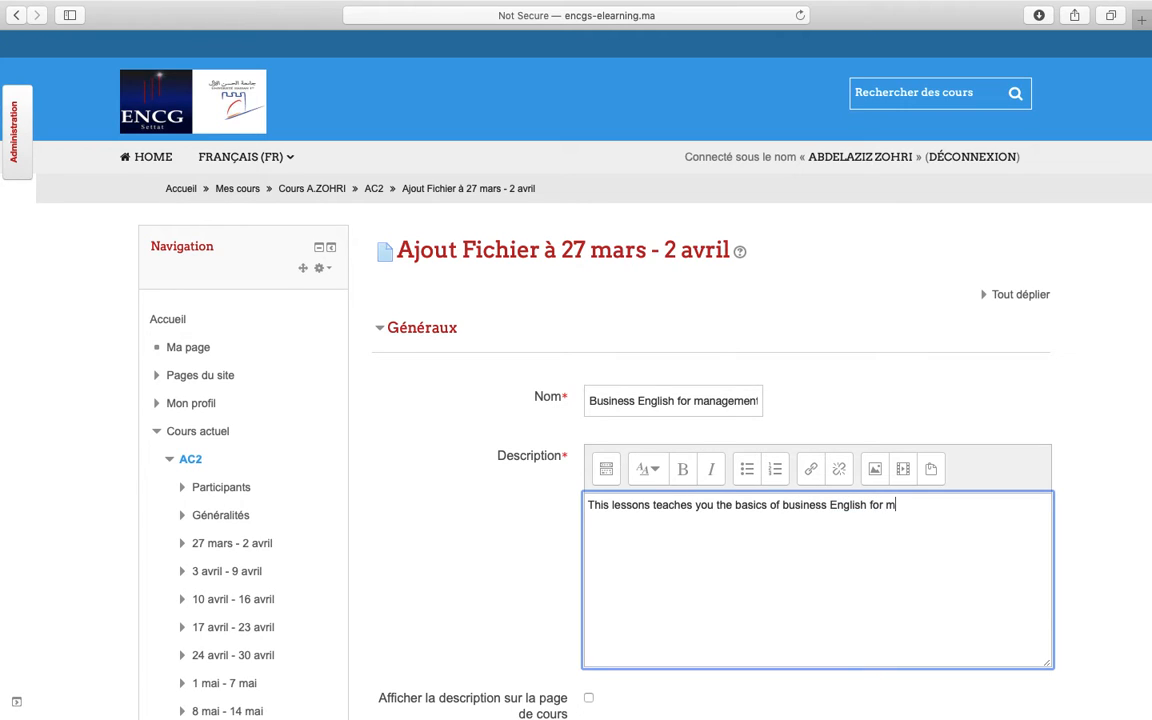
pyautogui.write('anagement')
# Open the file picker for the resource's content and look through the available files and the recent files.
pyautogui.scroll(-10, 778, 369)
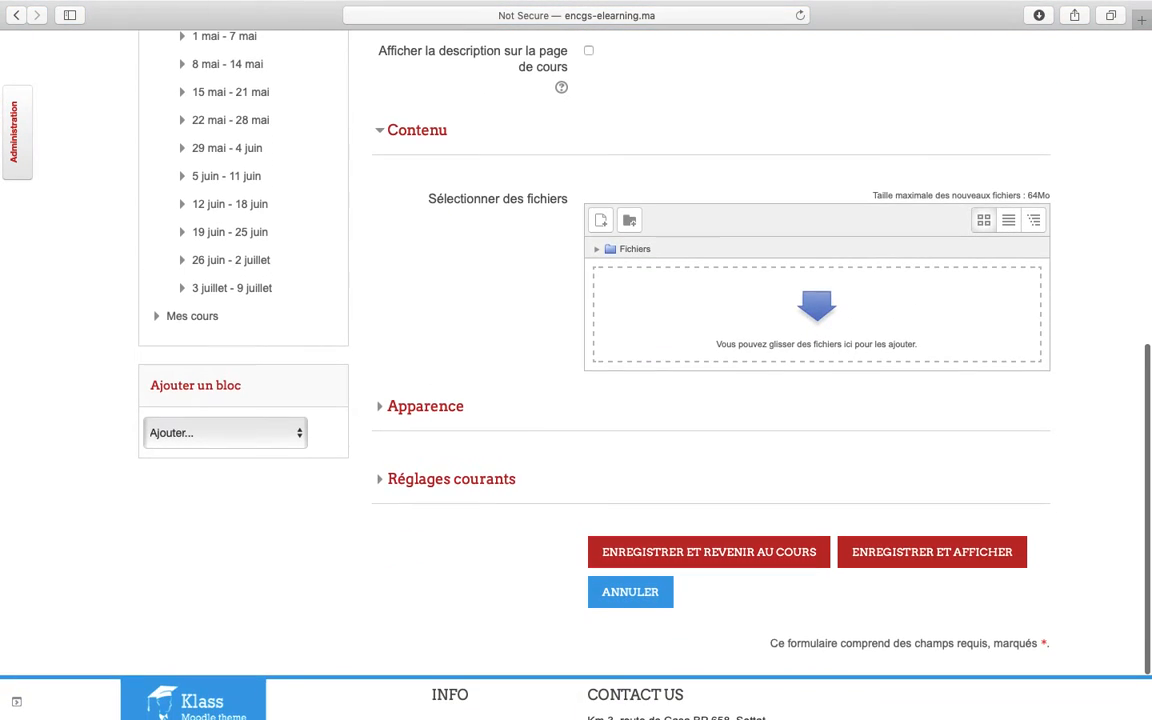
pyautogui.click(815, 301)
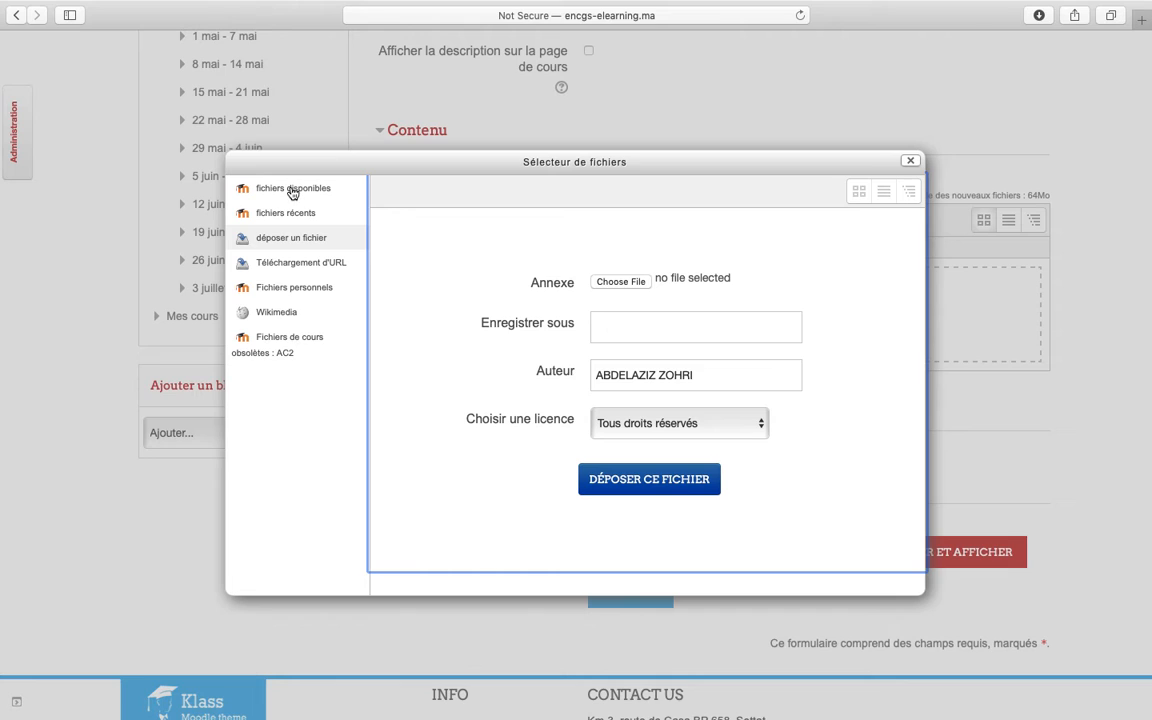
pyautogui.click(290, 190)
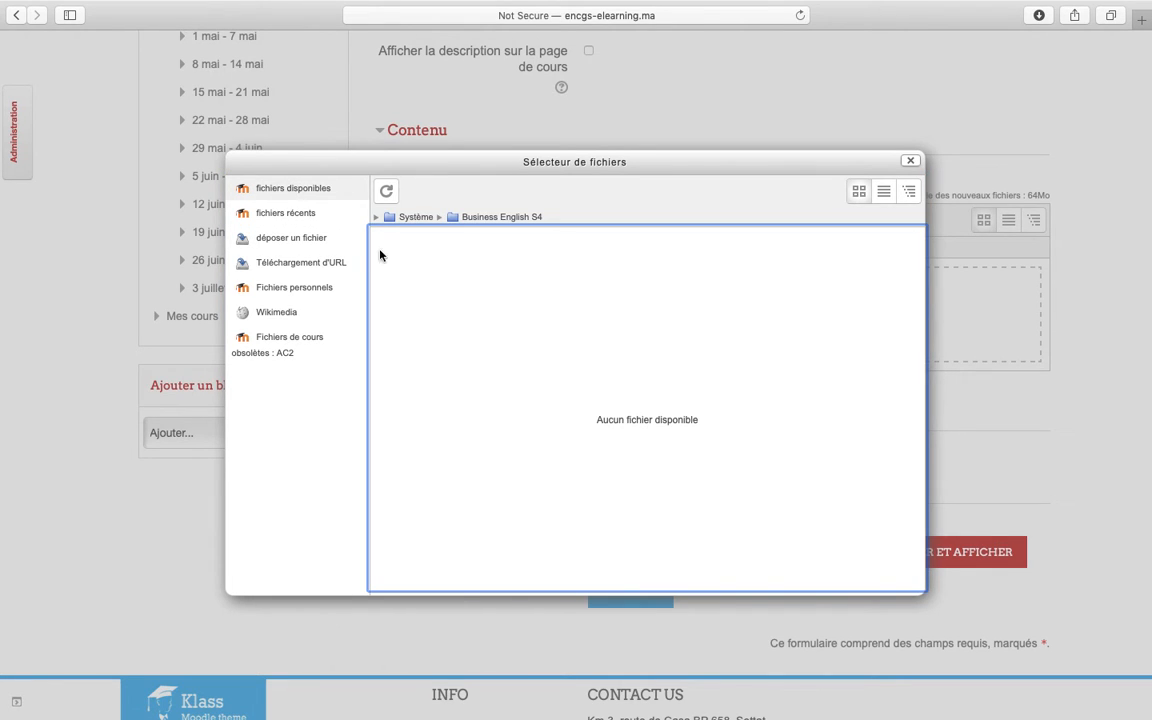
pyautogui.click(292, 222)
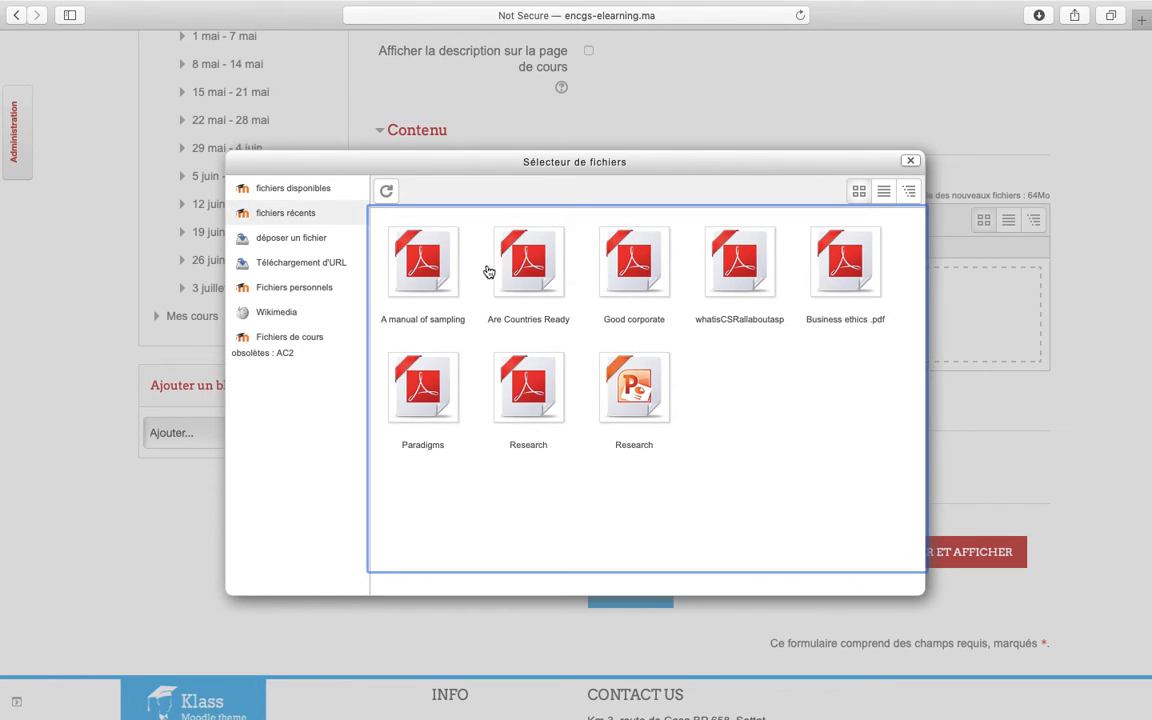
# Choose "Business for English and management.pdf" from the computer's "Business englsih" folder as the file to upload.
pyautogui.click(300, 240)
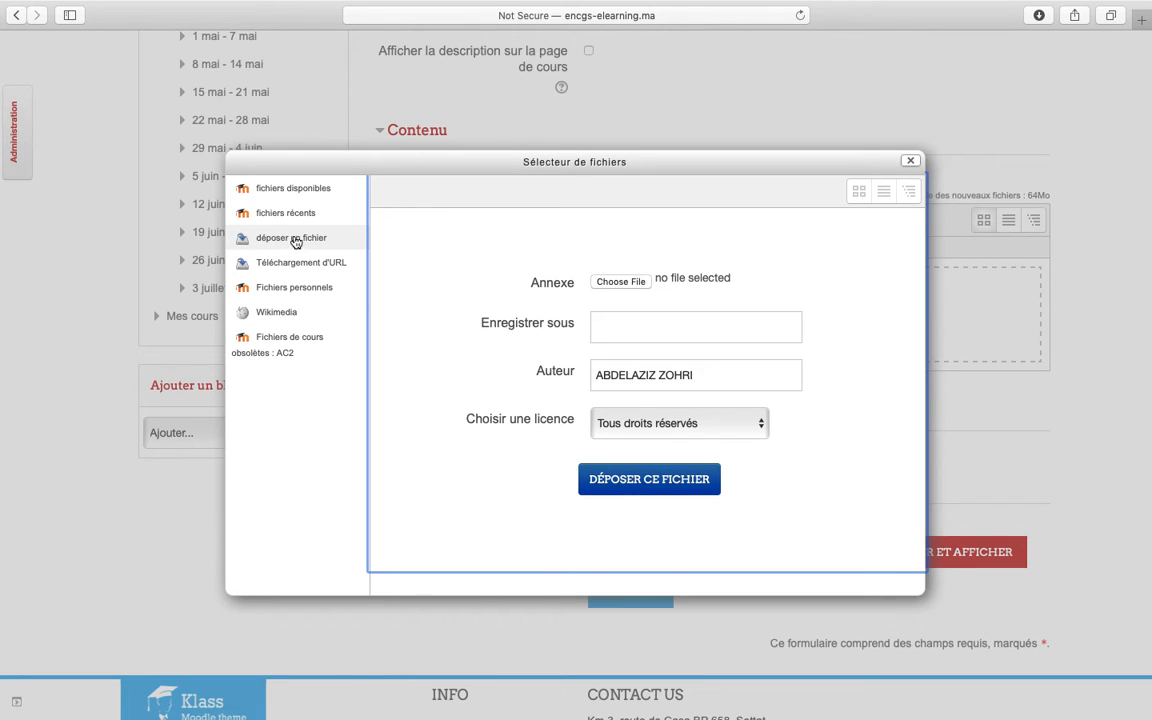
pyautogui.click(620, 282)
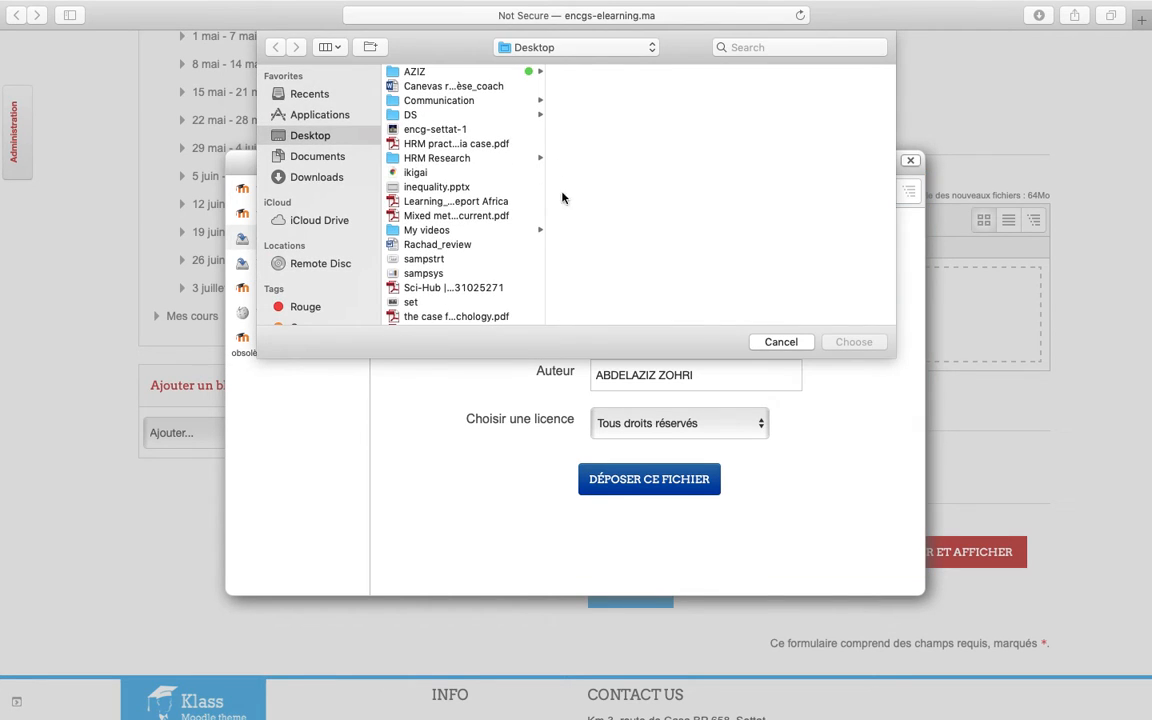
pyautogui.click(651, 48)
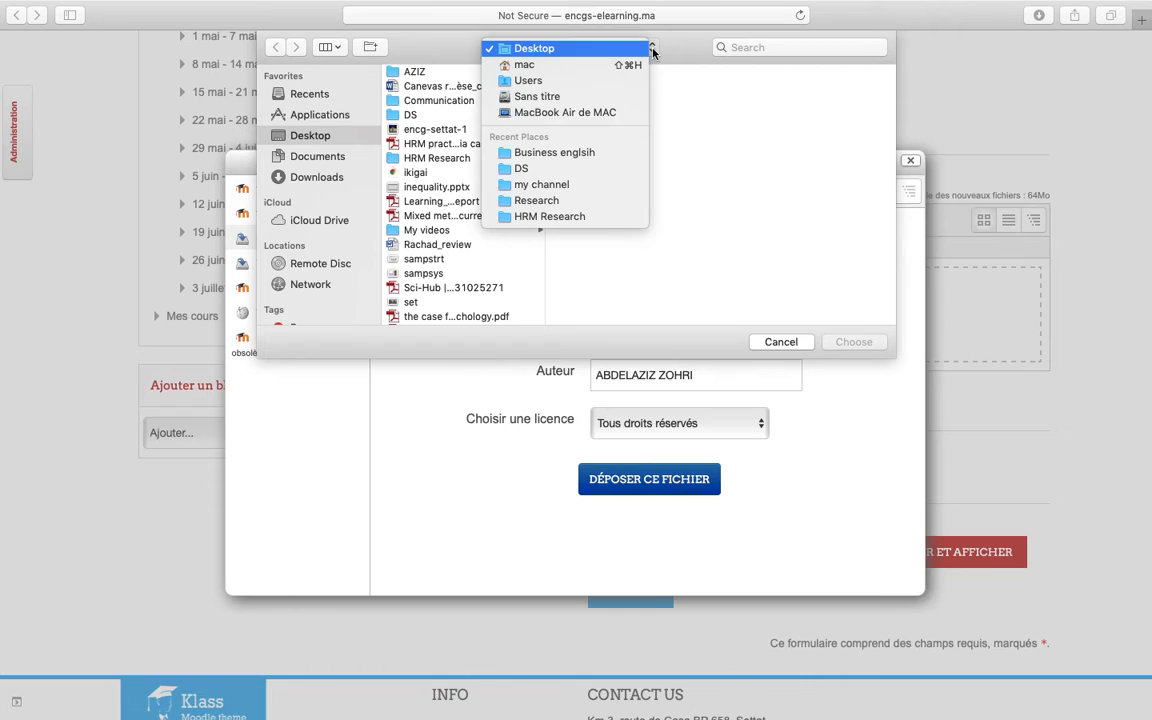
pyautogui.click(547, 154)
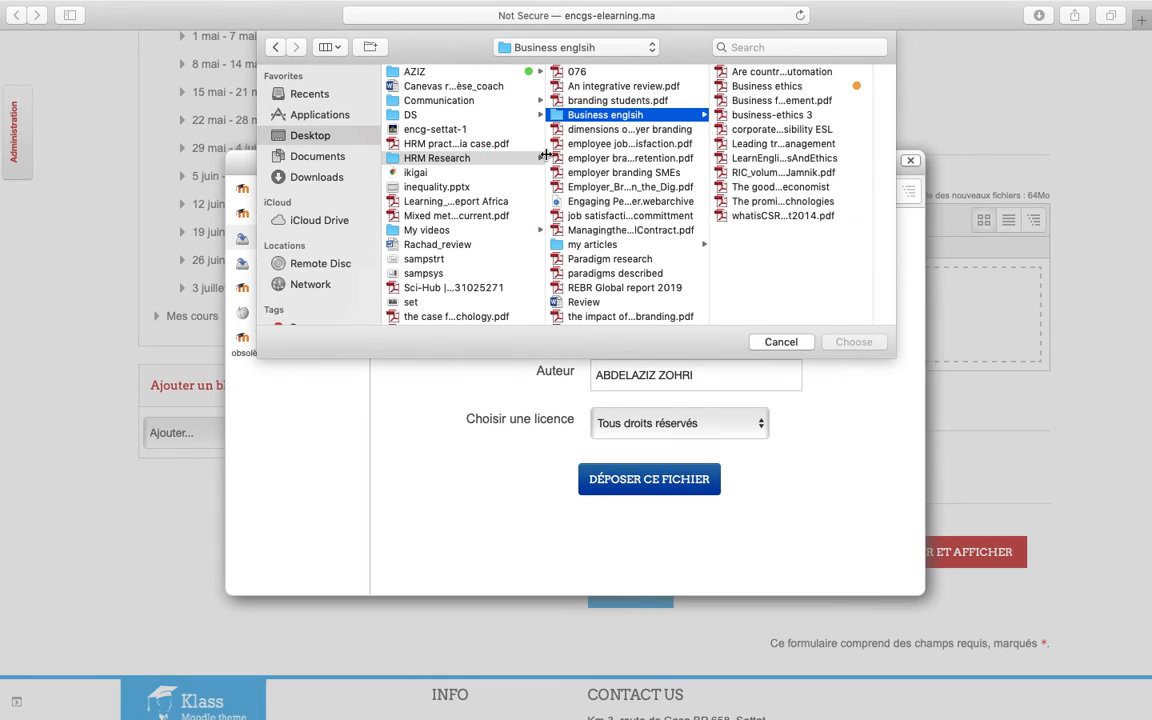
pyautogui.click(774, 101)
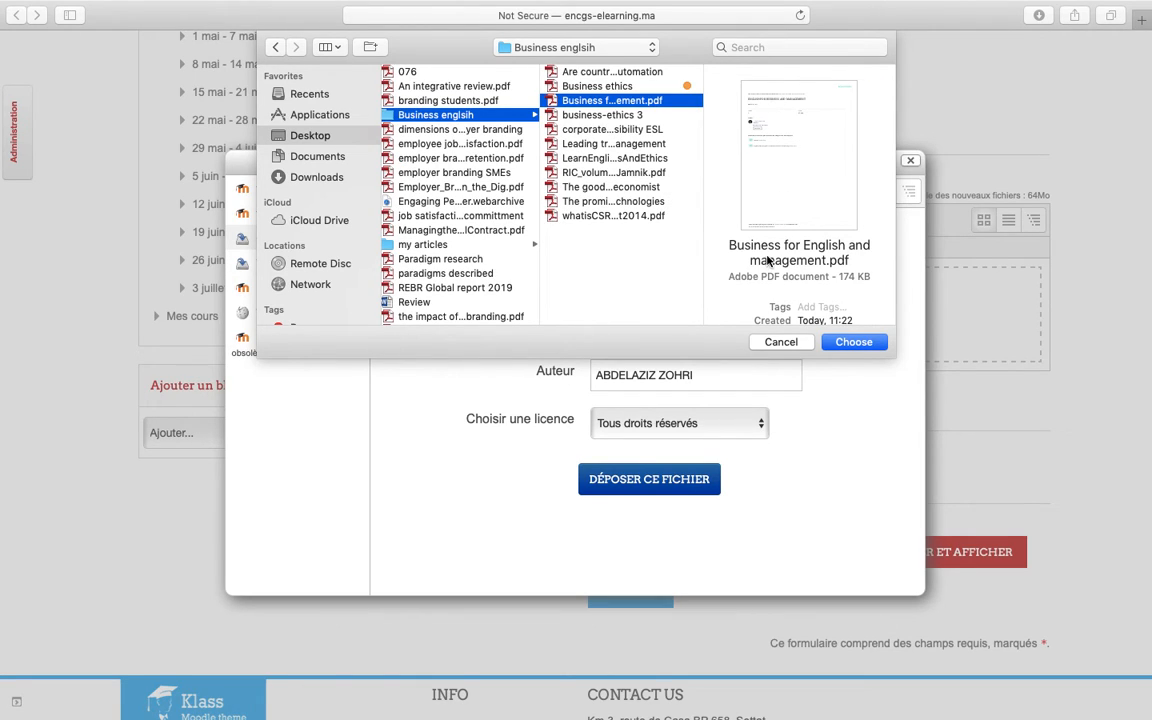
pyautogui.click(850, 344)
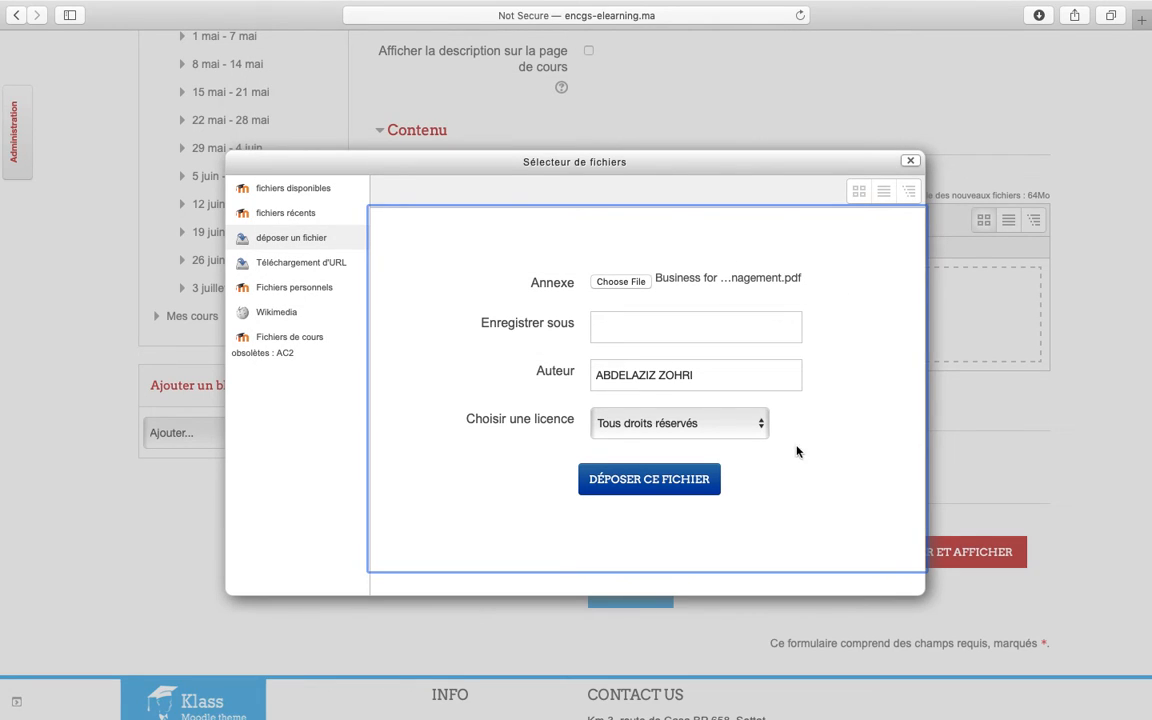
# Upload the PDF under the name "English for business and management", and save and display the resource.
pyautogui.click(617, 322)
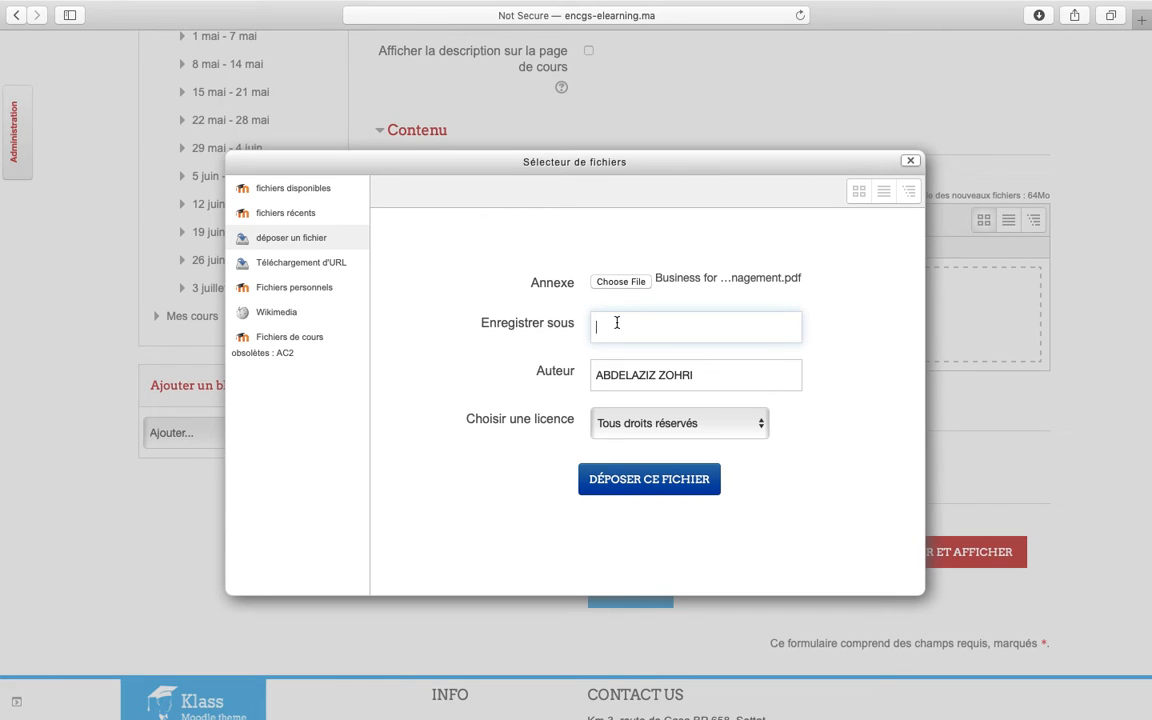
pyautogui.write('English for business and mana')
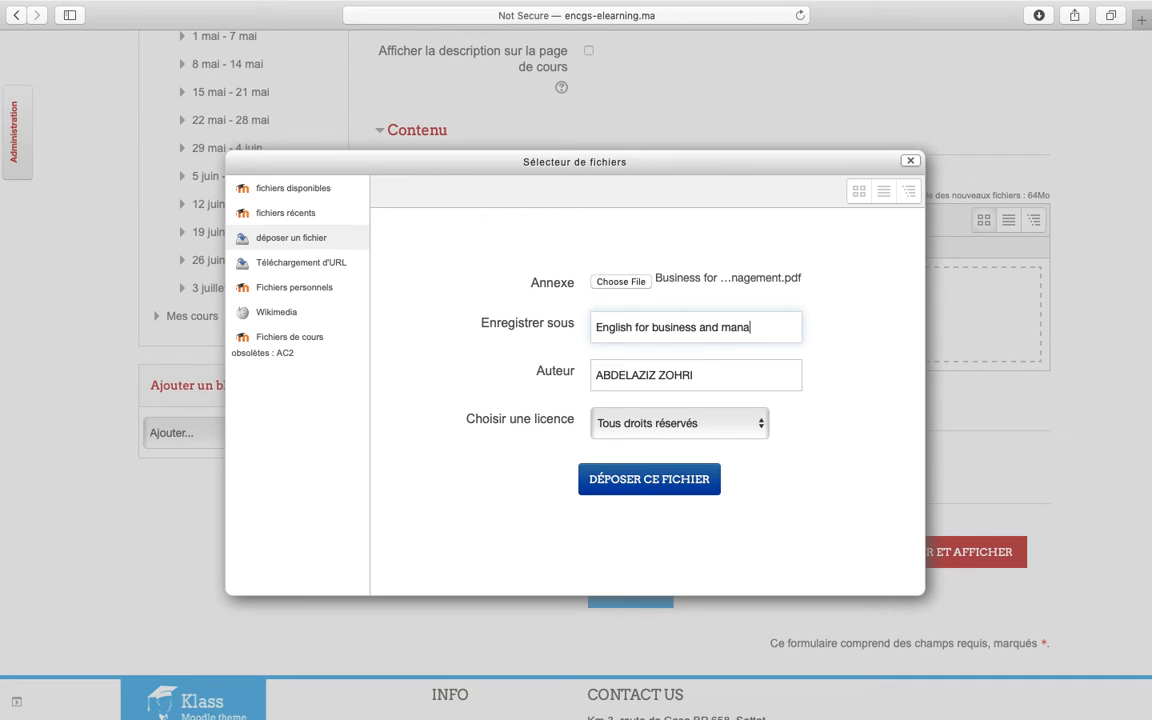
pyautogui.write('gement')
pyautogui.click(620, 490)
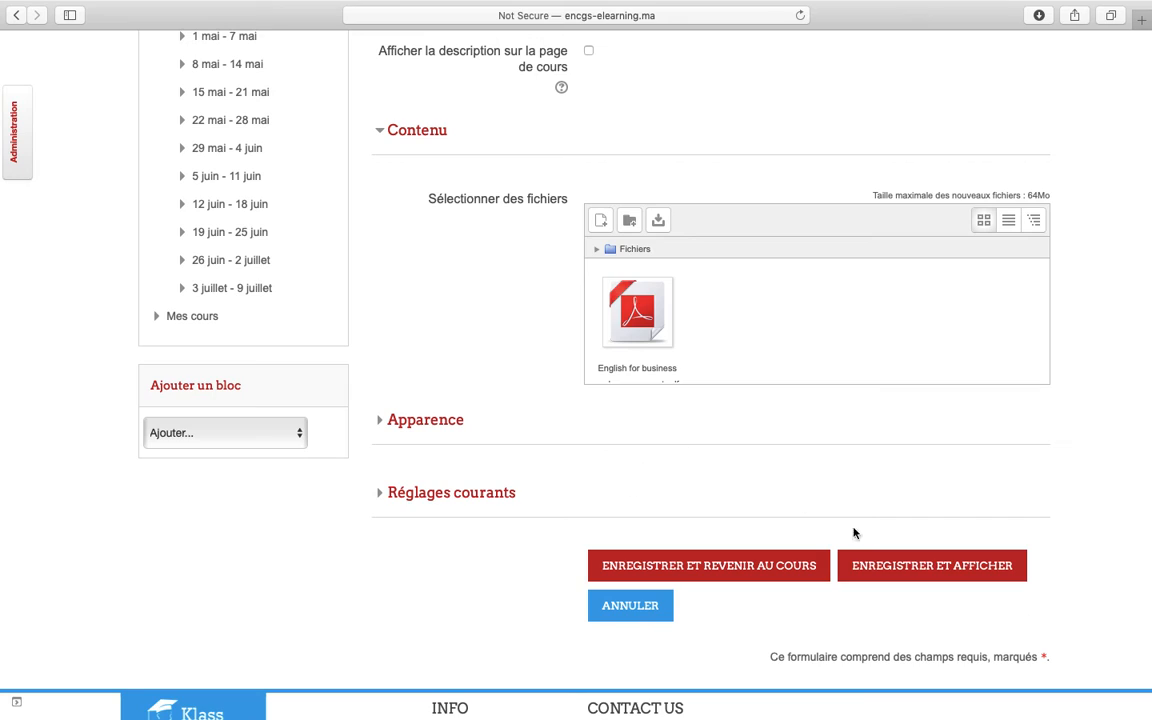
pyautogui.click(927, 573)
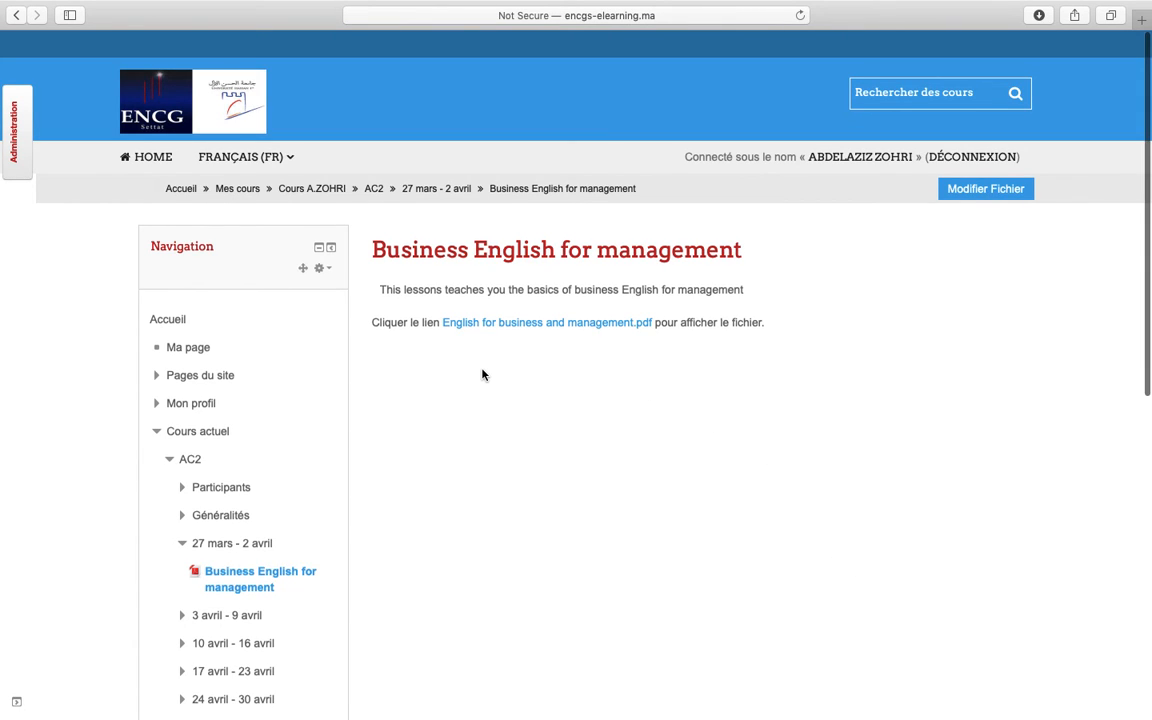
# Return to the home page and reopen the Business English S4 course from the new courses.
pyautogui.scroll(-10, 482, 374)
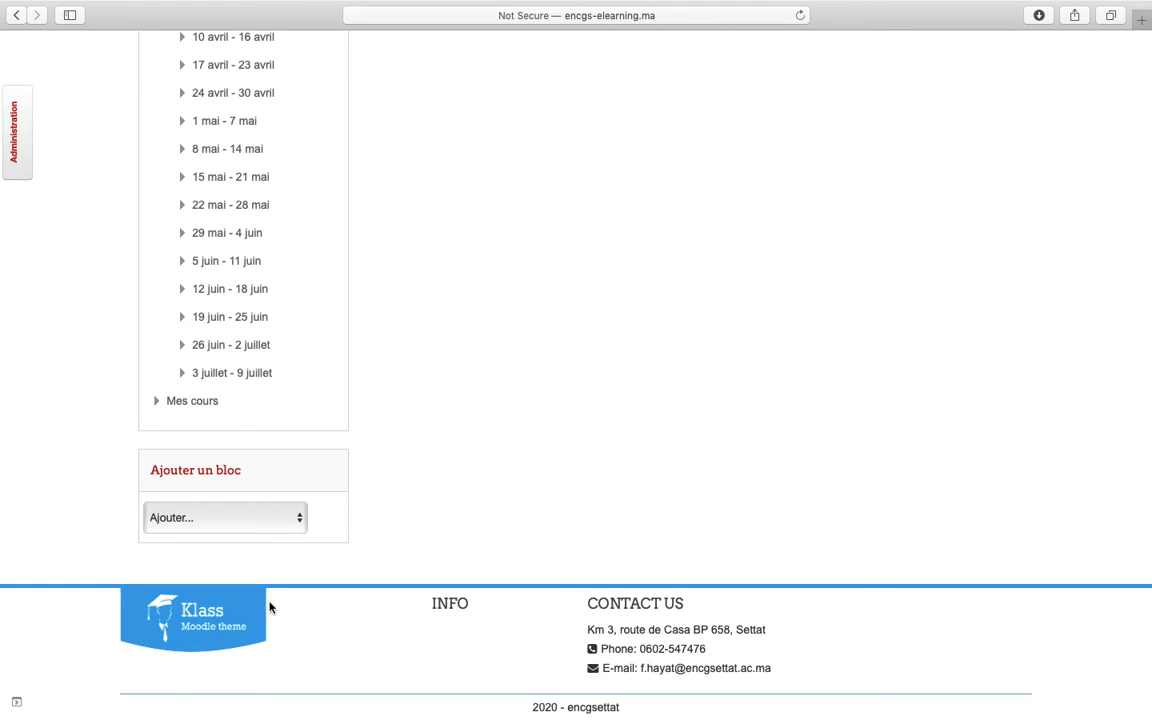
pyautogui.click(212, 620)
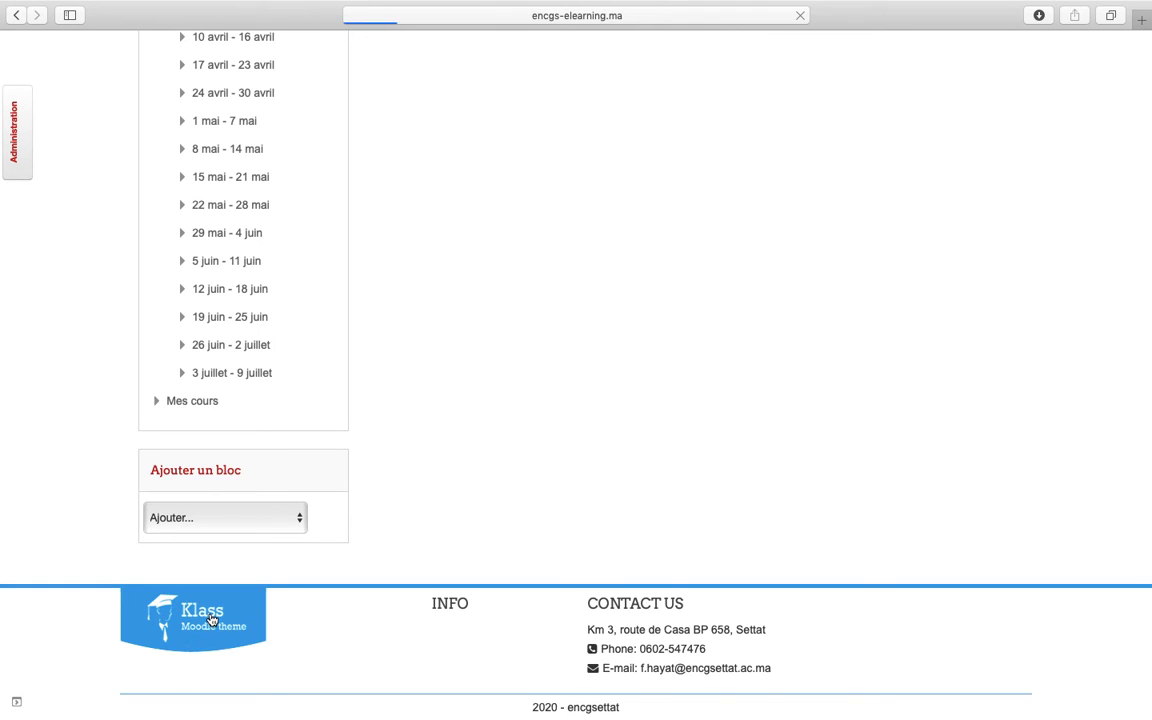
pyautogui.scroll(-5, 430, 413)
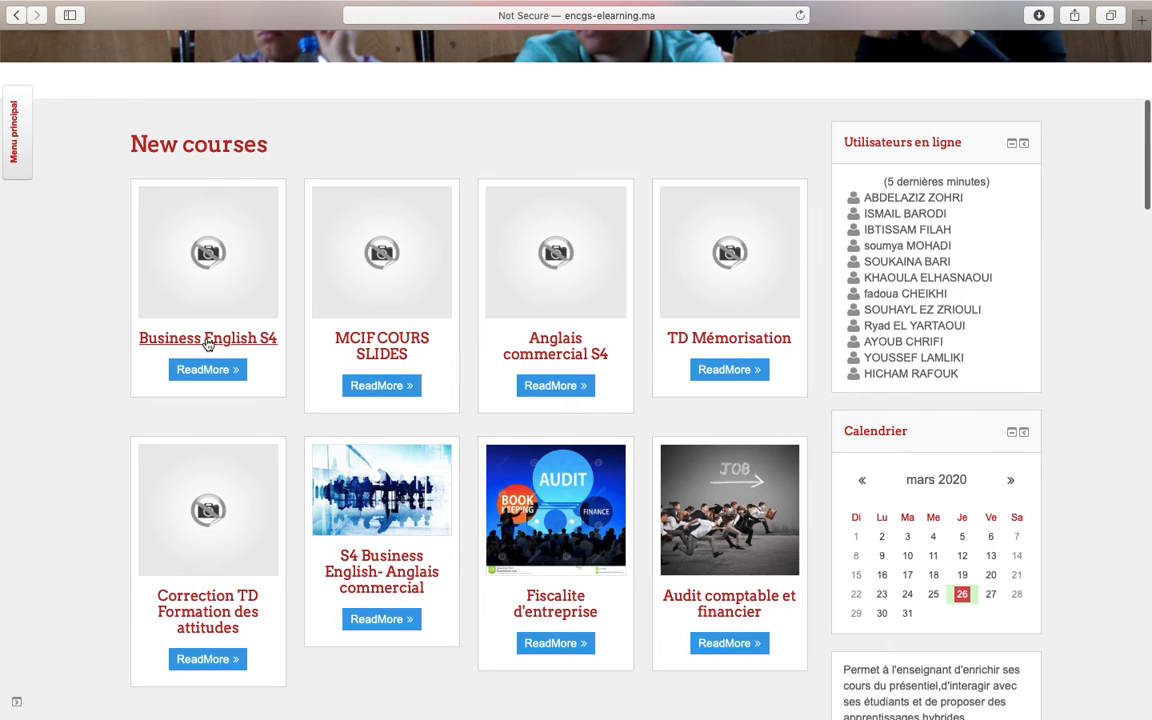
pyautogui.click(208, 341)
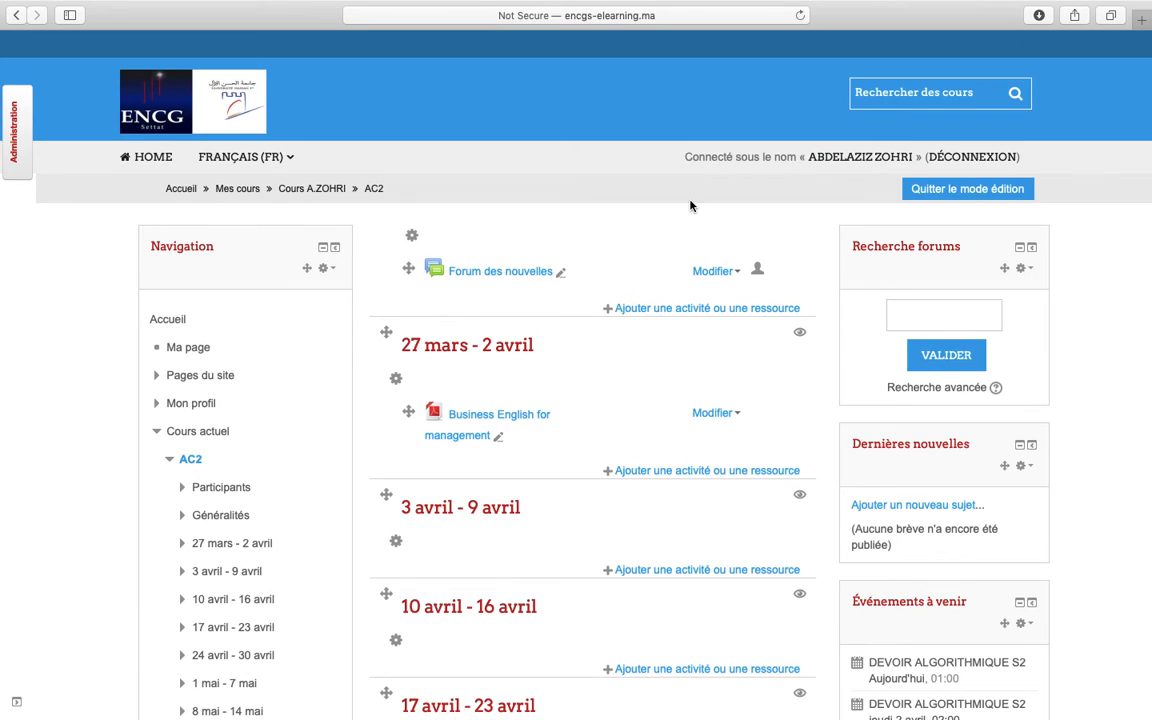
# Examine the editing options offered for the Business English for management file in the 27 mars - 2 avril section.
pyautogui.scroll(-5, 689, 206)
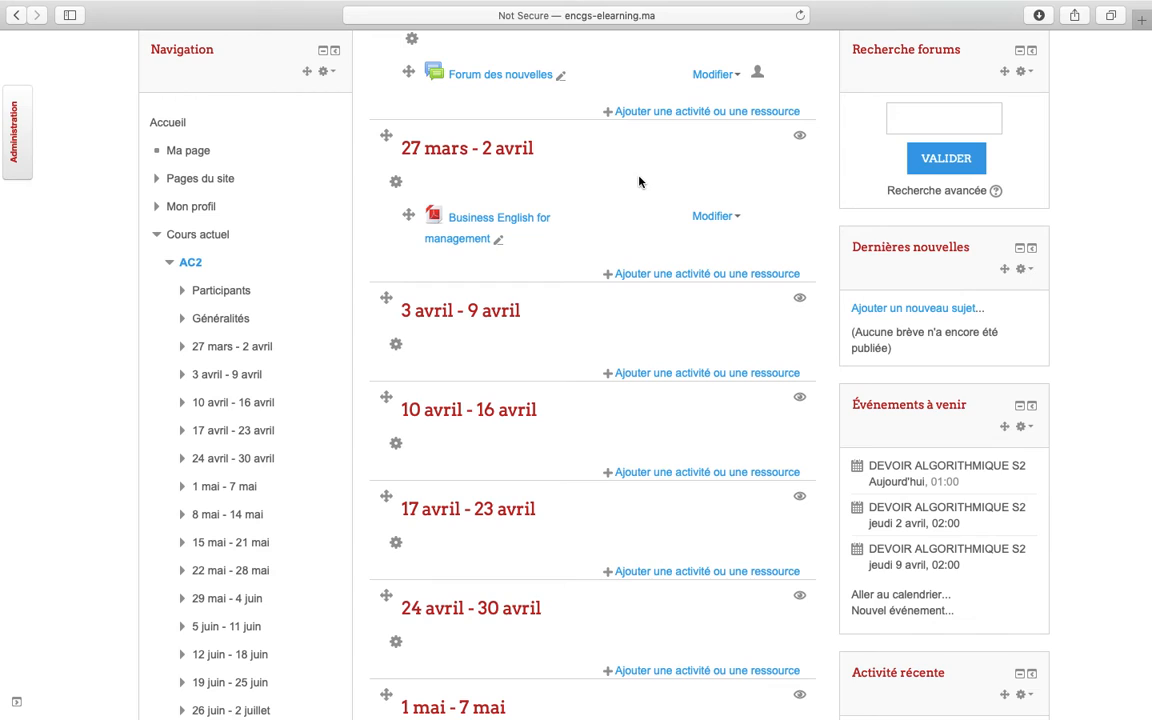
pyautogui.click(739, 219)
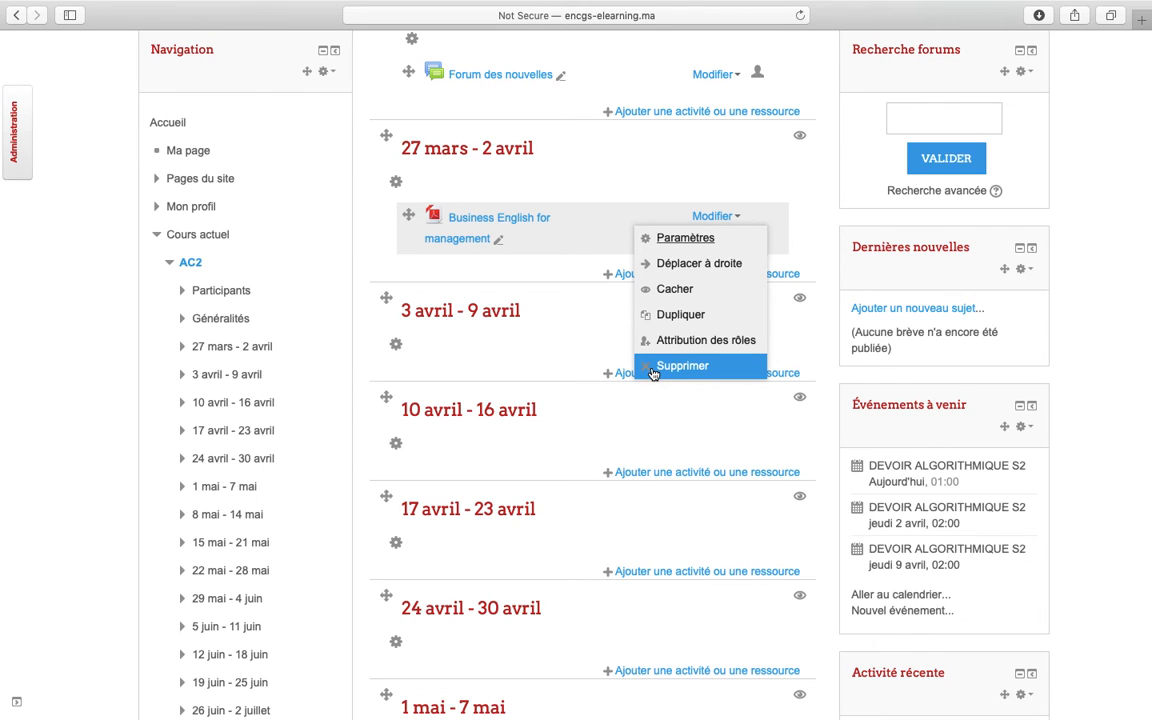
pyautogui.click(647, 127)
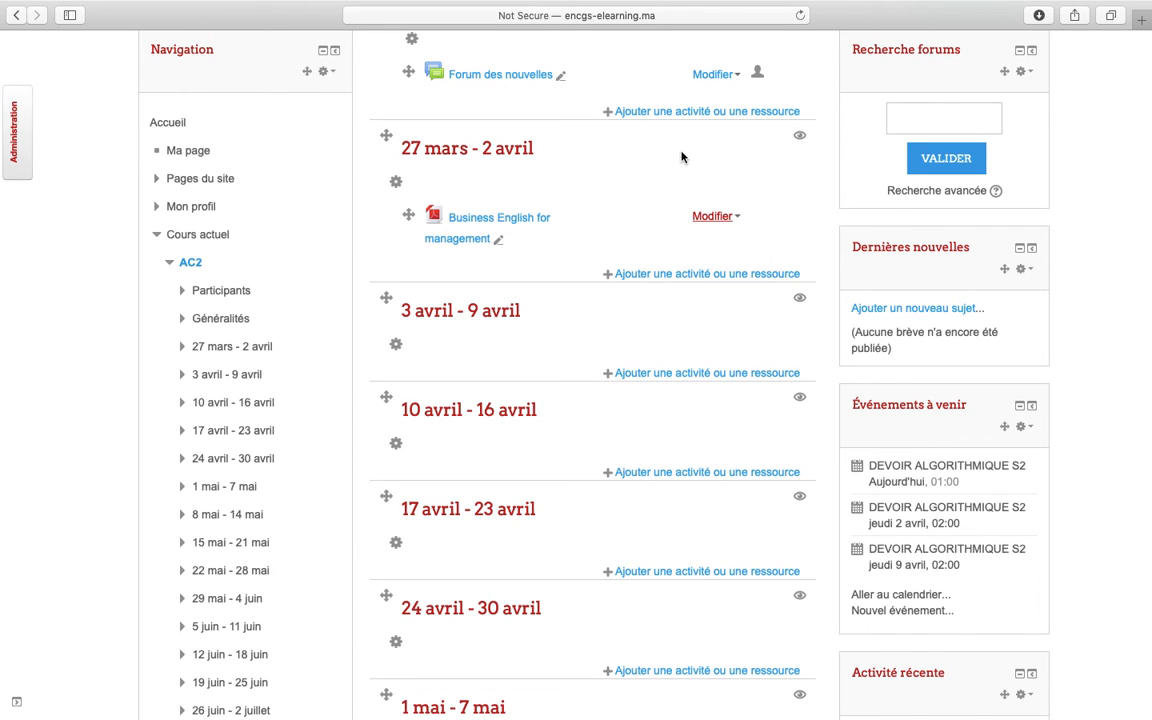
# Turn off the editing mode of the Business English S4 course and look through its weekly sections.
pyautogui.scroll(3, 682, 155)
pyautogui.scroll(2, 682, 155)
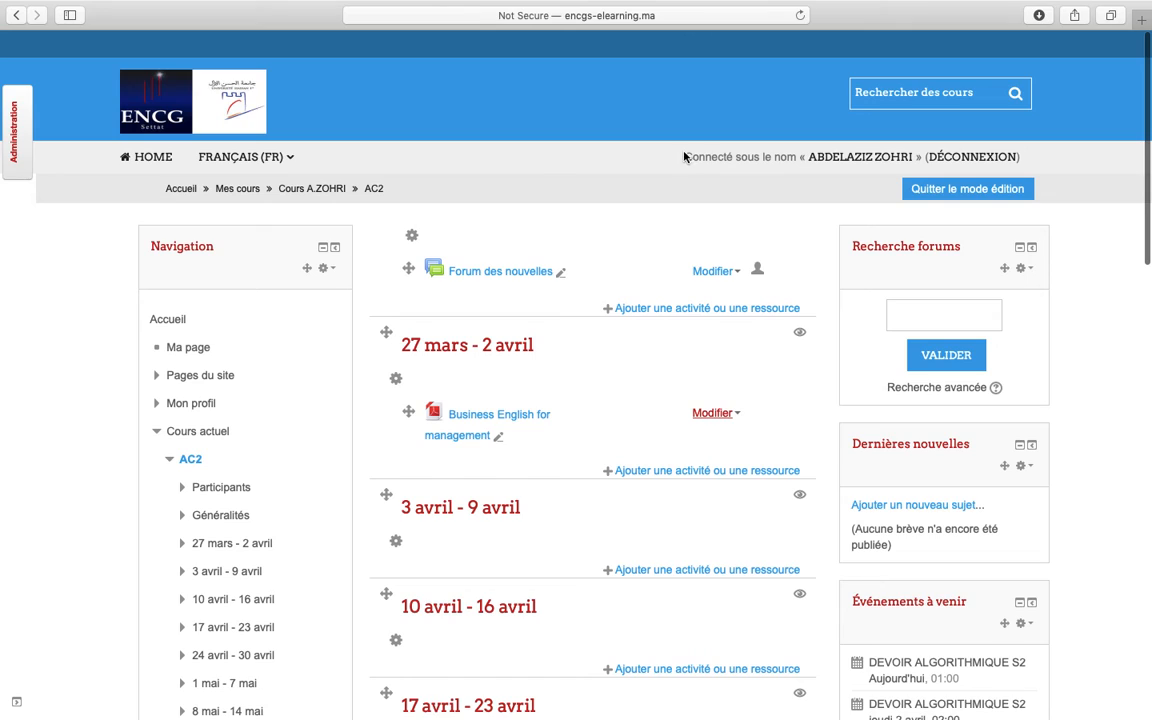
pyautogui.click(958, 189)
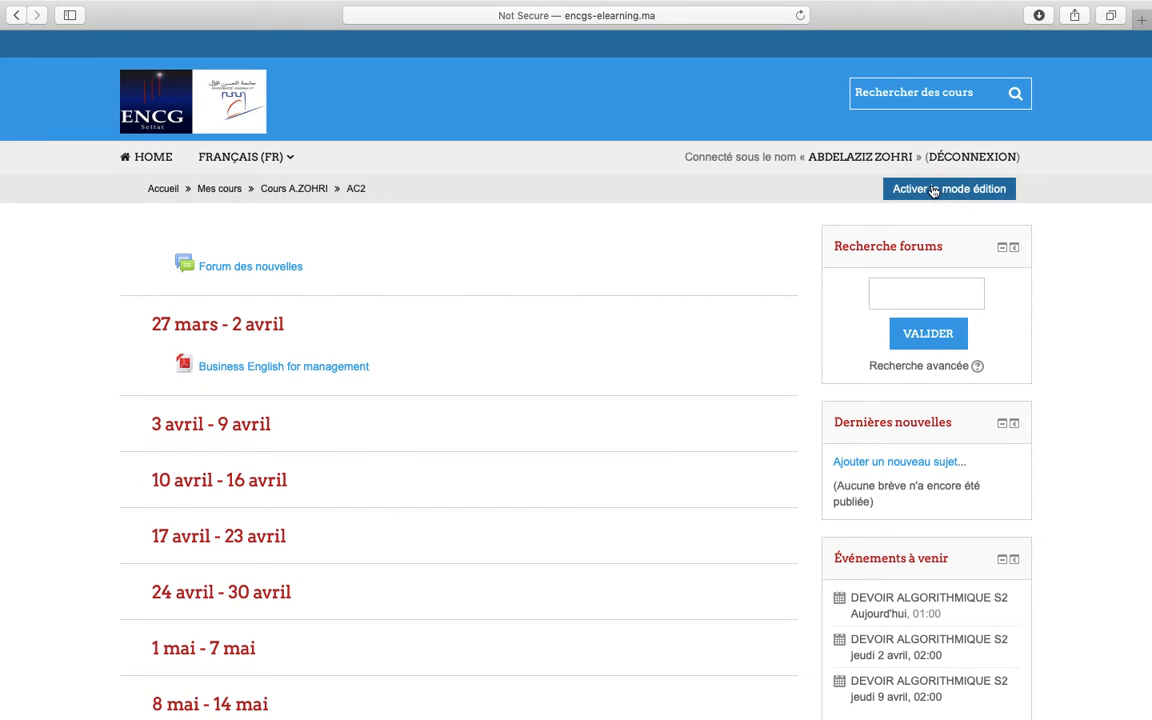
pyautogui.scroll(-10, 614, 239)
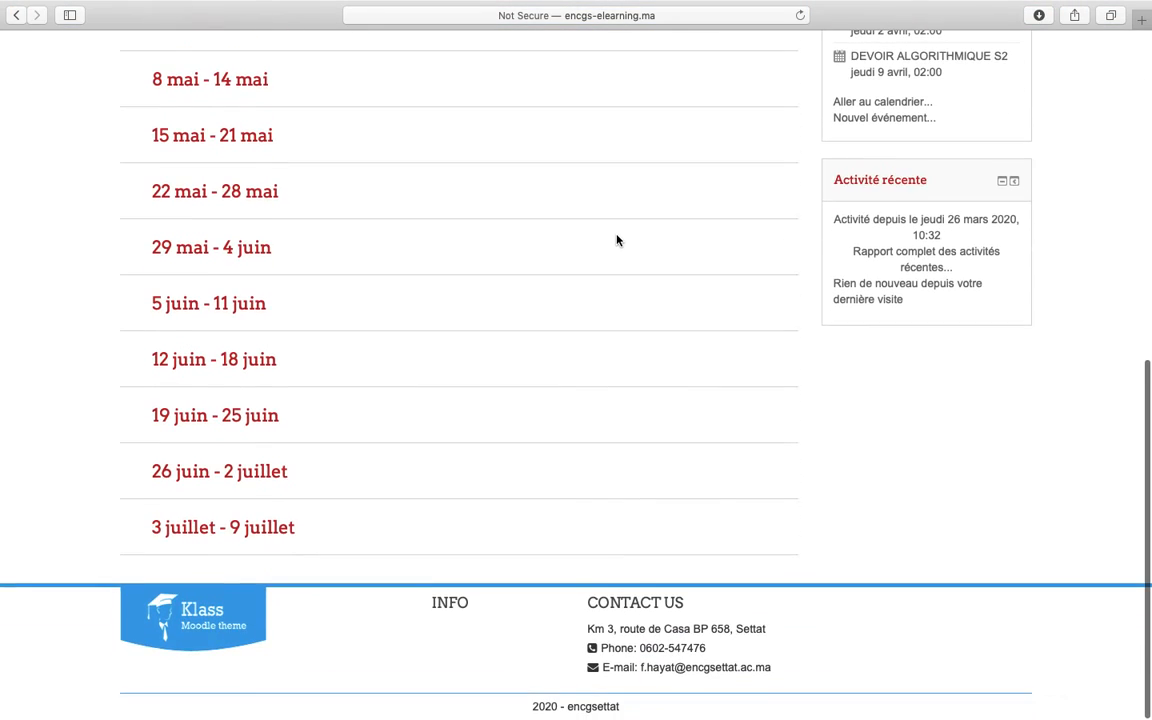
# Go back to the home page, open the Anglais commercial S4 course from the new courses and turn on its editing mode.
pyautogui.moveTo(218, 708)
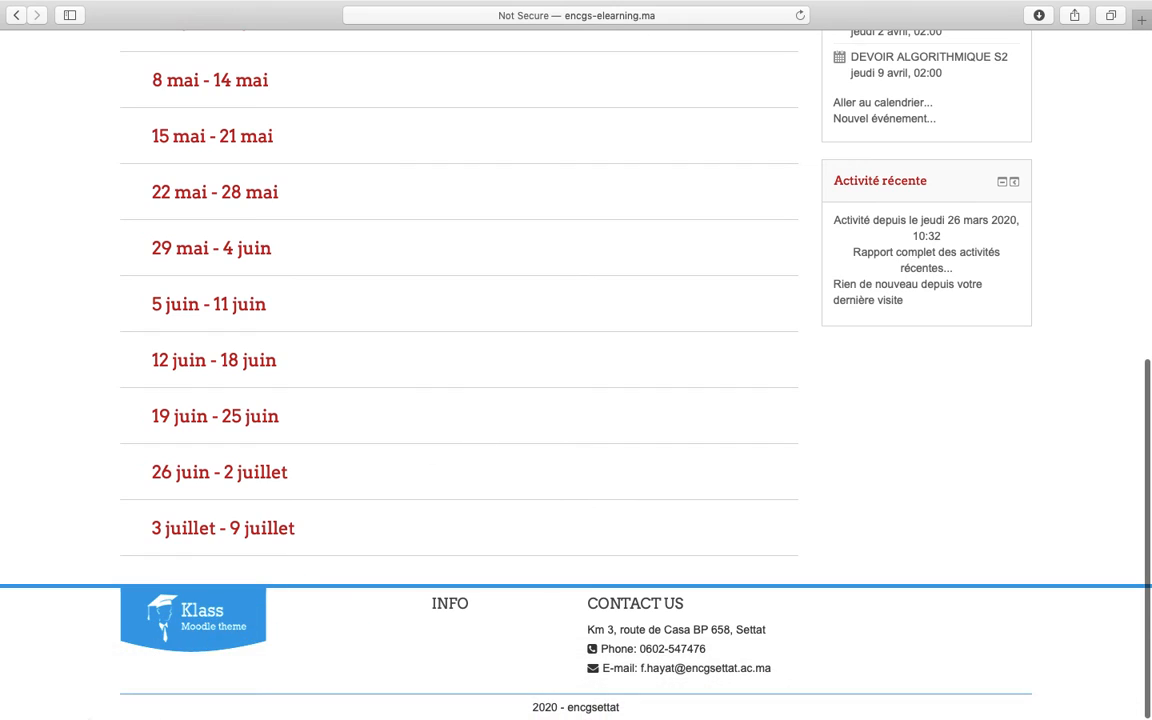
pyautogui.click(210, 616)
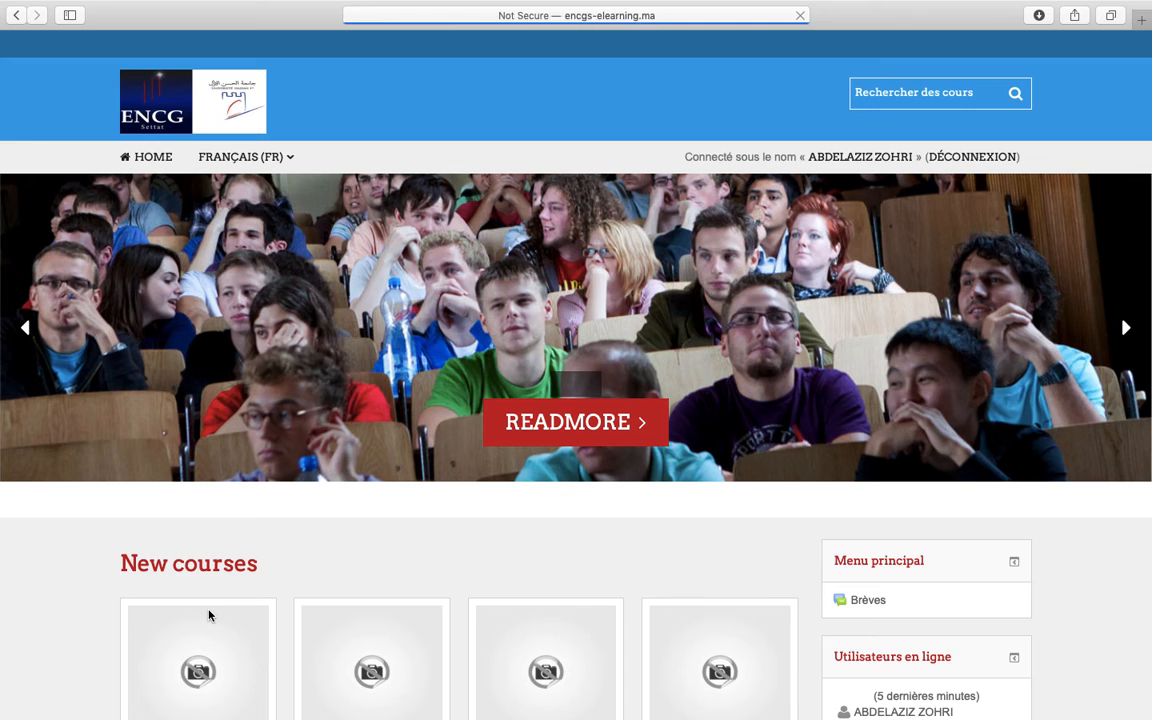
pyautogui.scroll(-10, 451, 276)
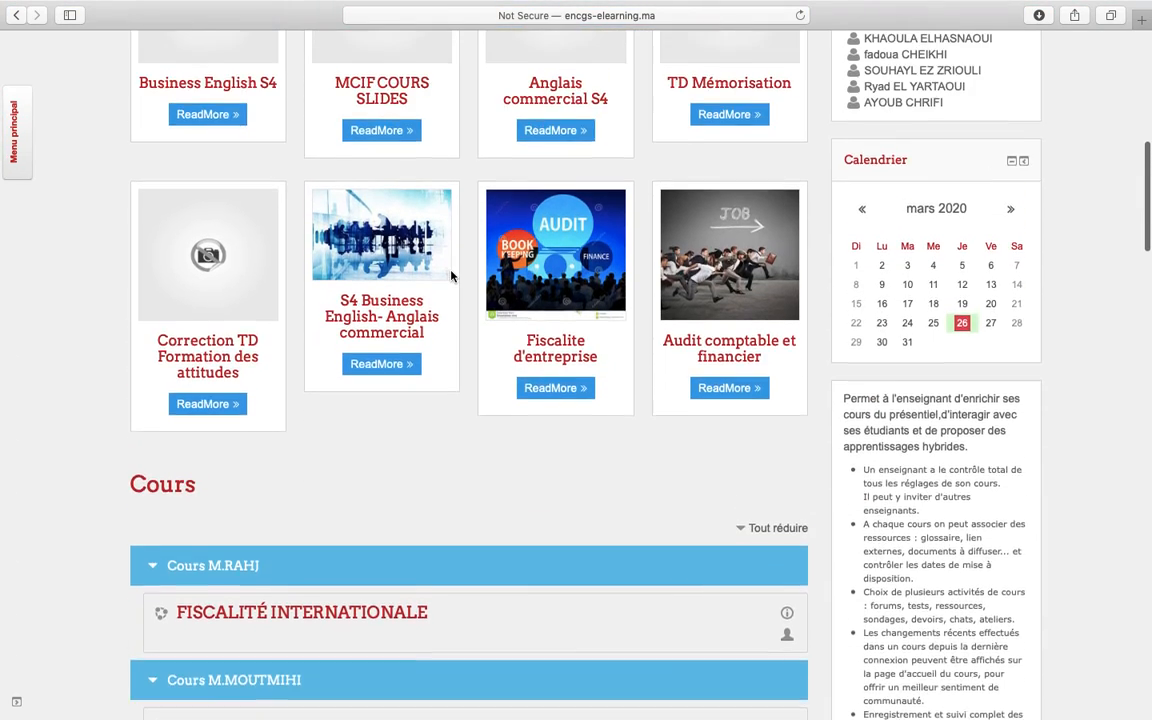
pyautogui.scroll(5, 453, 275)
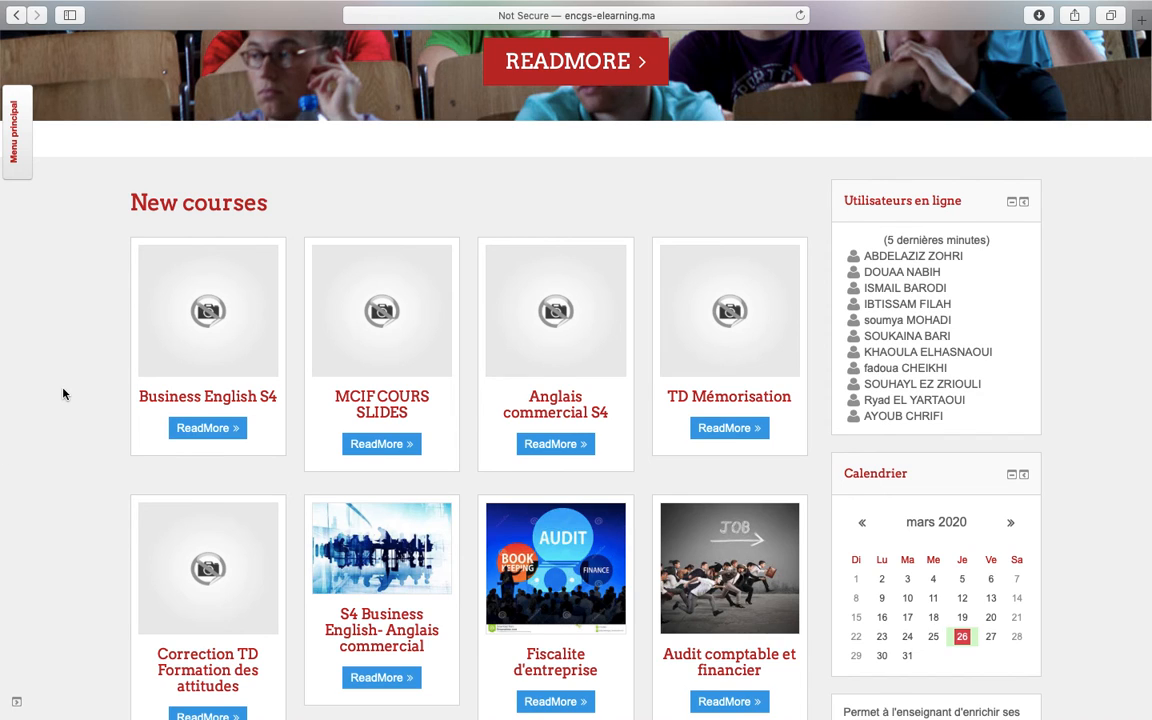
pyautogui.hscroll(-3, 63, 389)
pyautogui.click(560, 407)
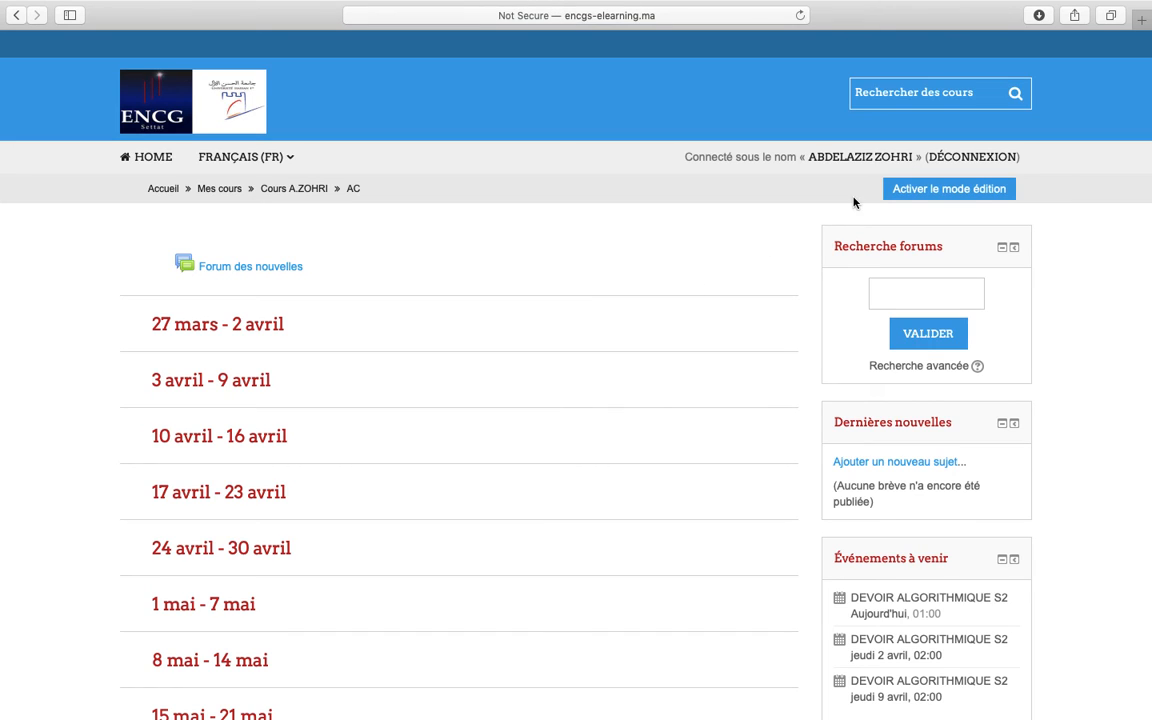
pyautogui.click(954, 196)
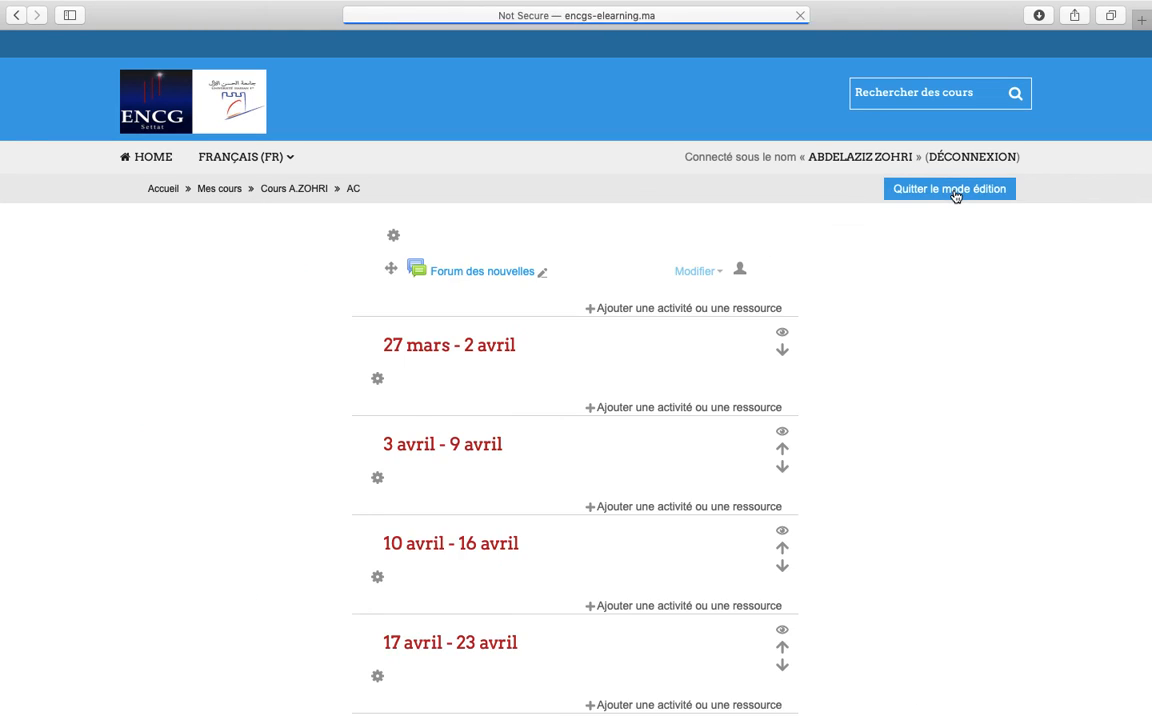
pyautogui.scroll(-4, 698, 320)
pyautogui.scroll(-3, 697, 342)
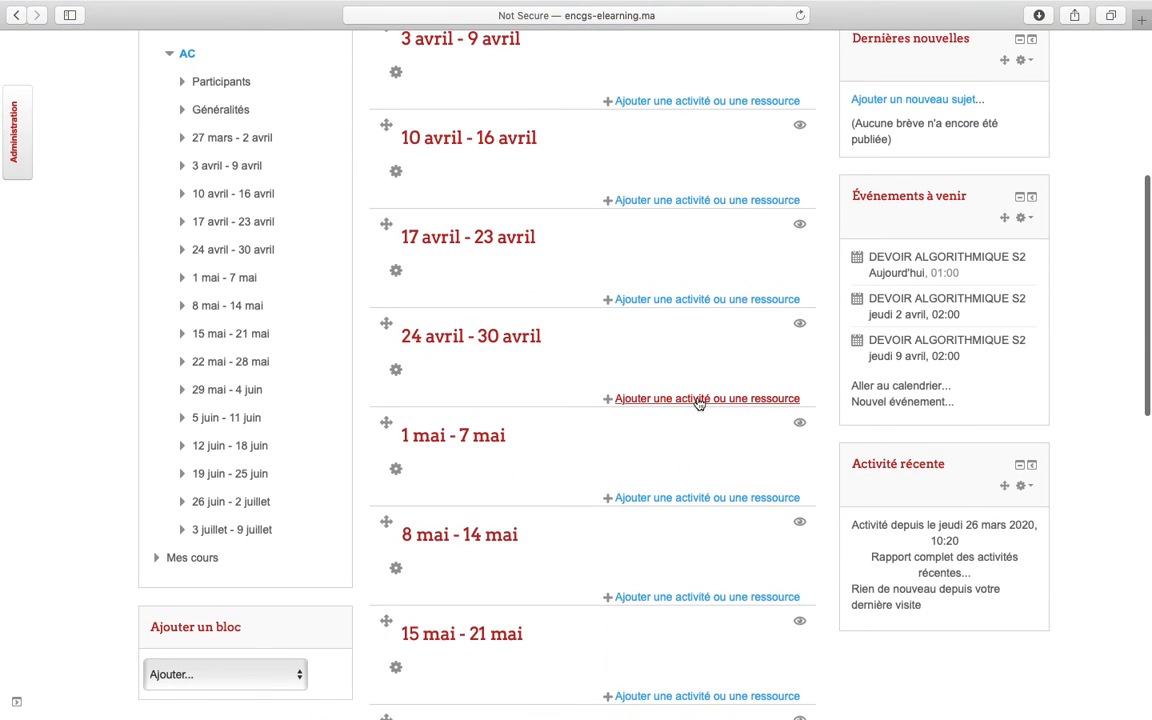
pyautogui.click(699, 399)
pyautogui.scroll(-5, 496, 435)
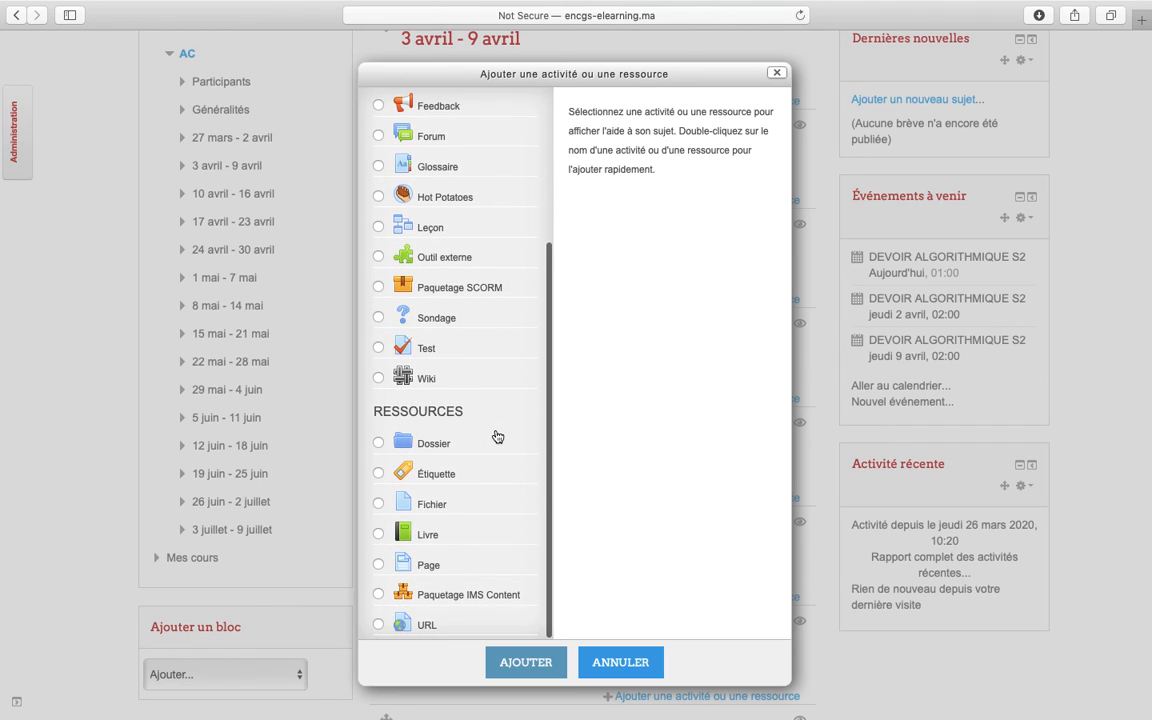
pyautogui.click(379, 504)
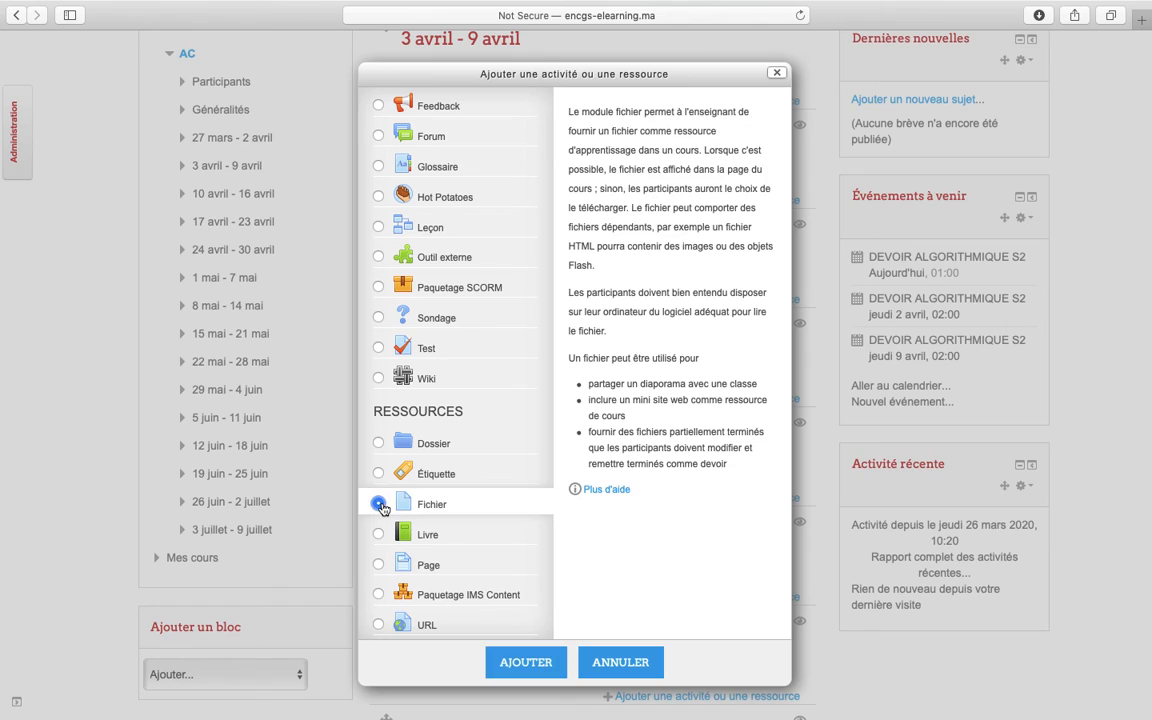
pyautogui.click(529, 664)
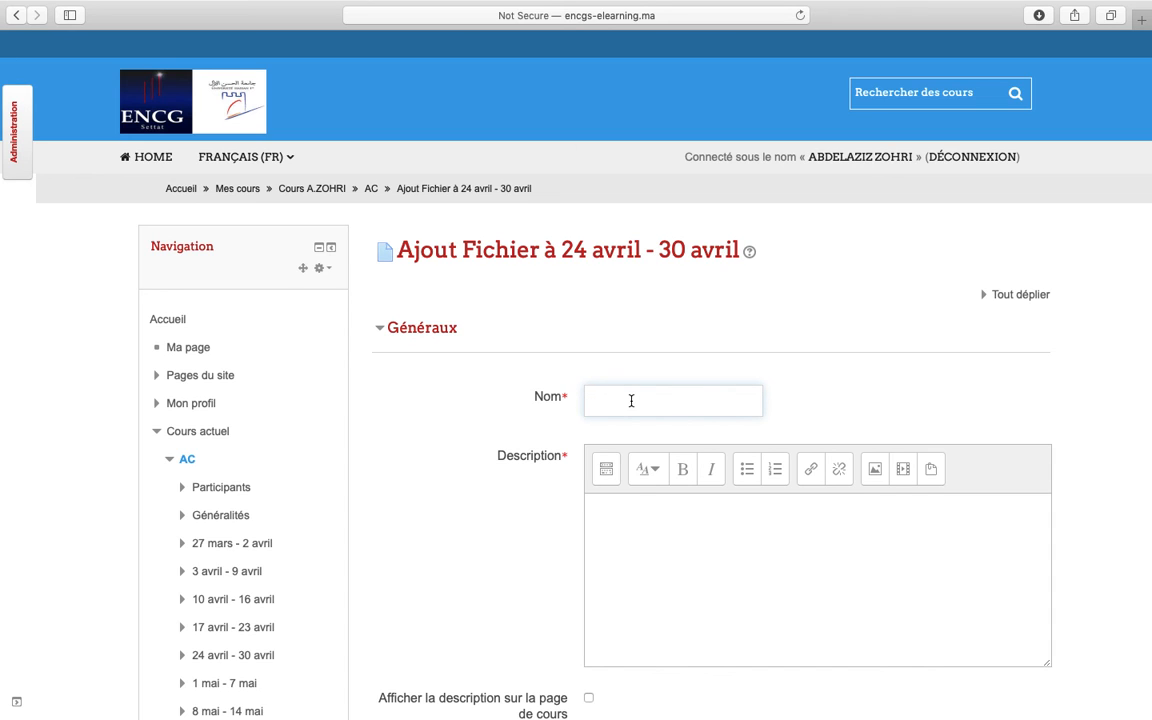
pyautogui.scroll(-8, 318, 305)
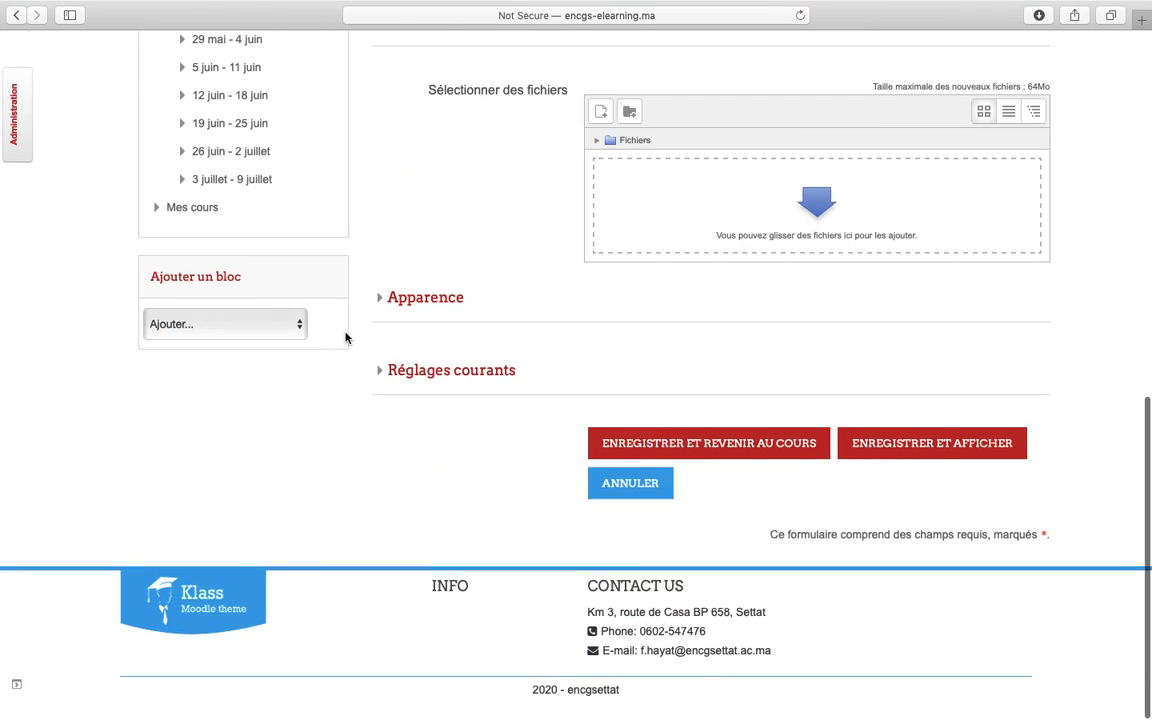
pyautogui.click(648, 502)
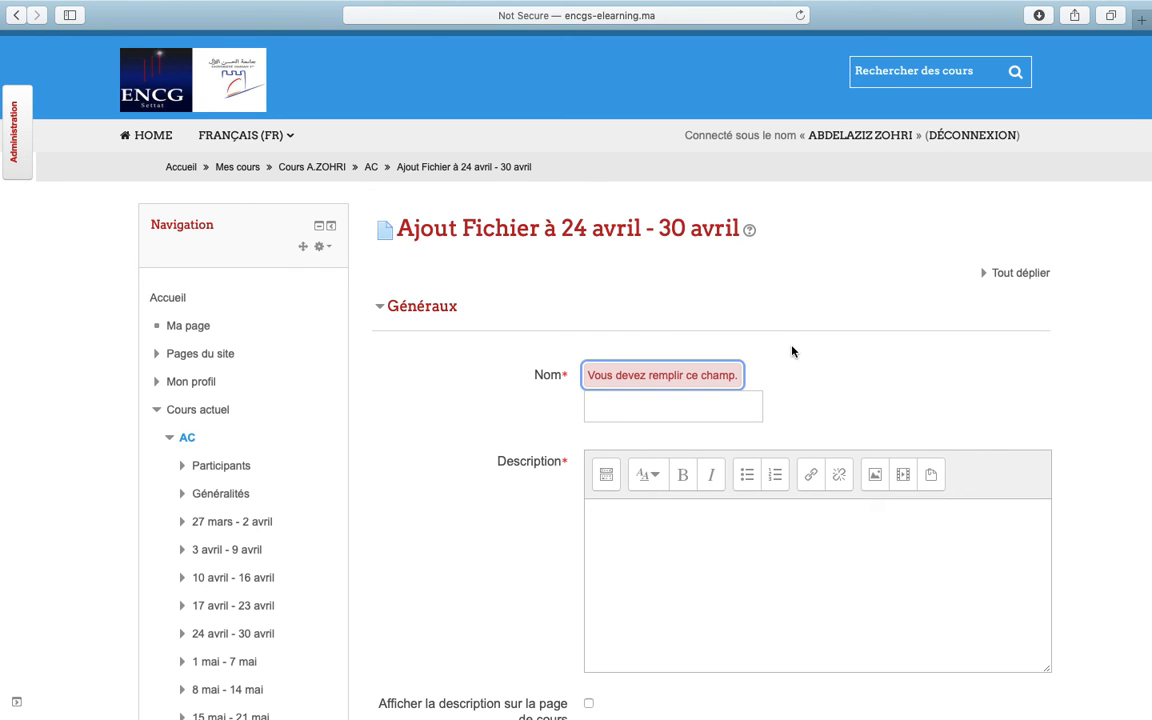
pyautogui.scroll(-8, 792, 352)
pyautogui.click(668, 502)
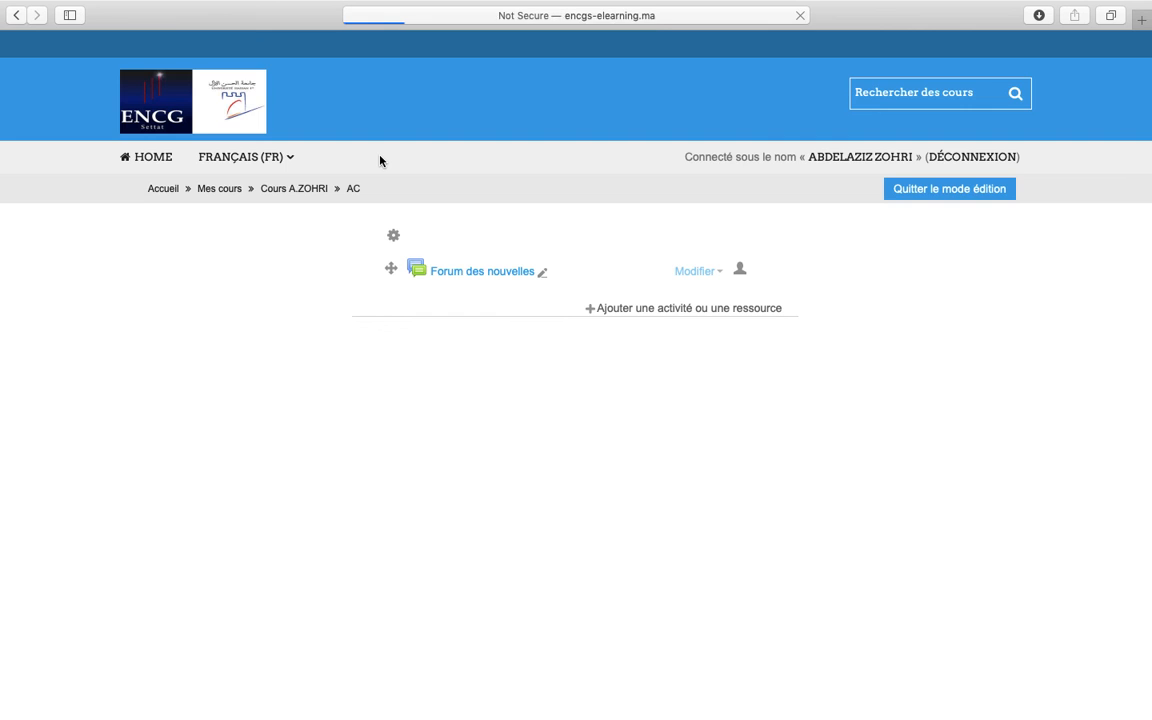
# Turn off the editing mode of the Anglais commercial S4 course and log out of the platform.
pyautogui.scroll(3, 426, 118)
pyautogui.scroll(10, 426, 118)
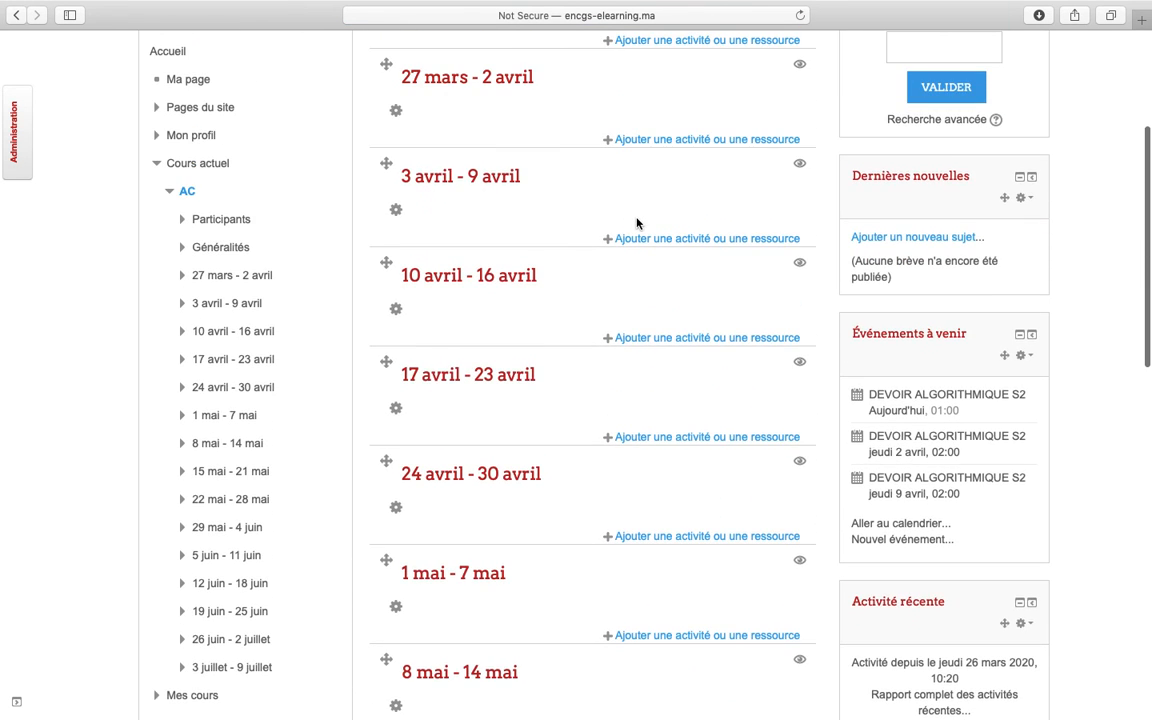
pyautogui.click(963, 192)
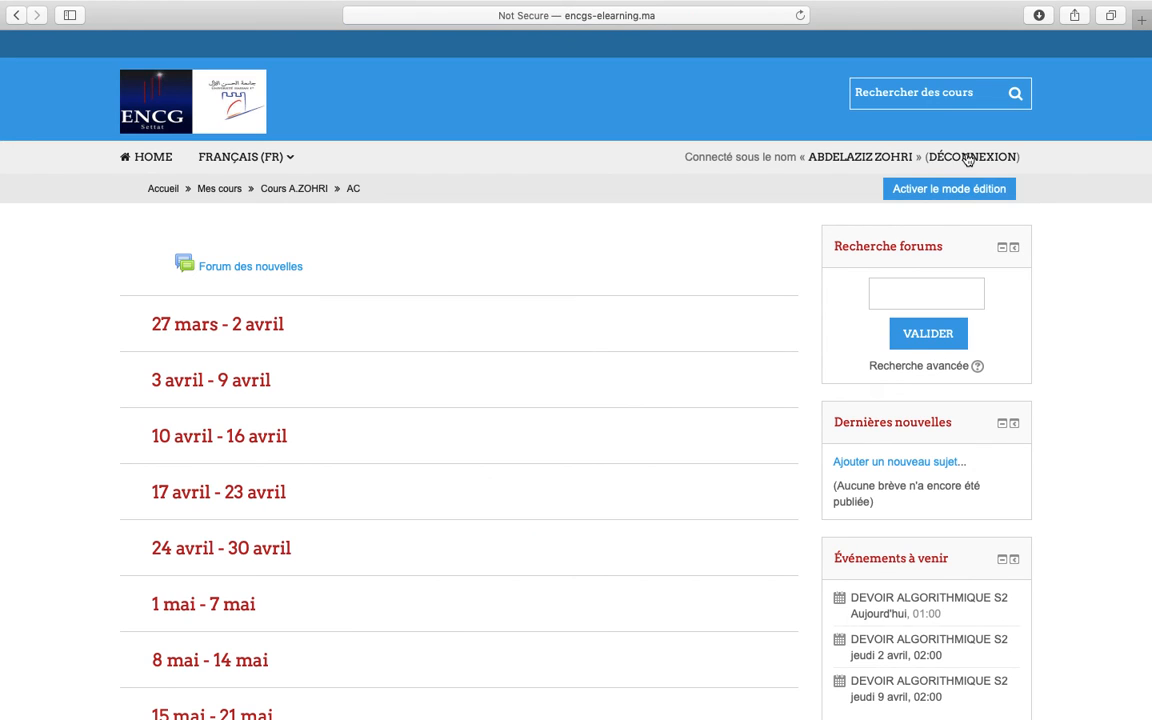
pyautogui.click(968, 158)
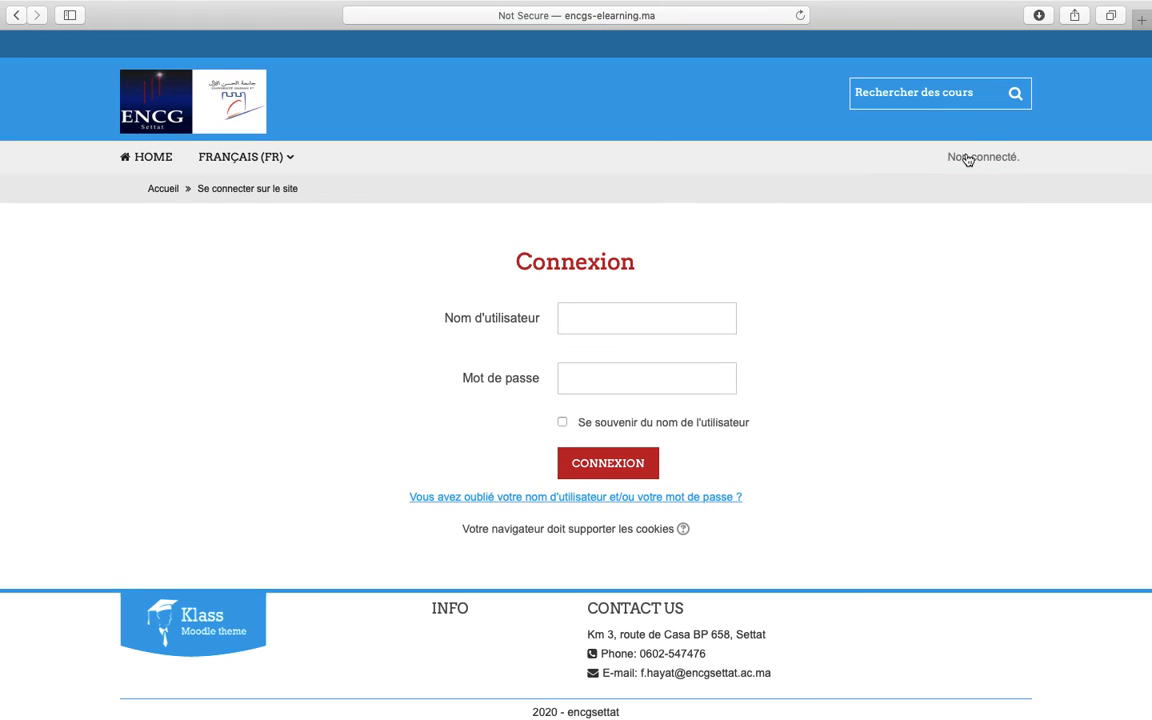